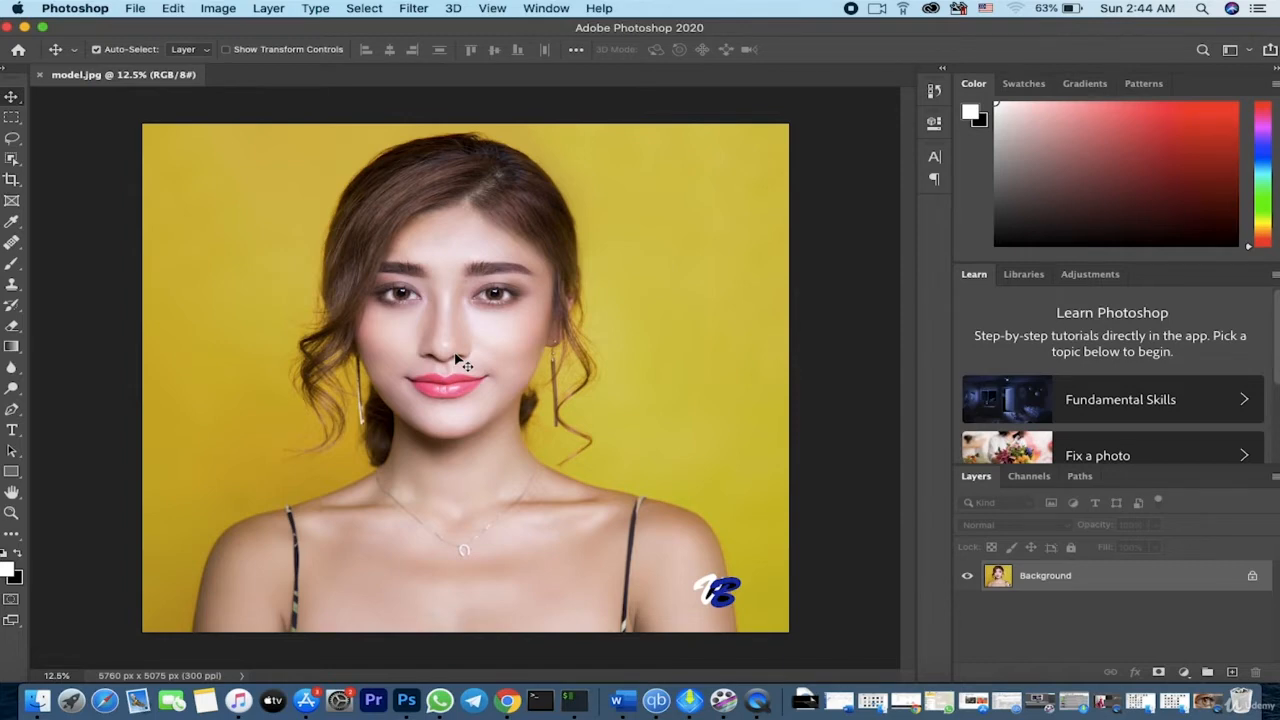
# - Unlock the Background layer of the portrait photo so it becomes an editable layer
pyautogui.press('super+plus')
pyautogui.press('super+plus')
pyautogui.press('super+plus')
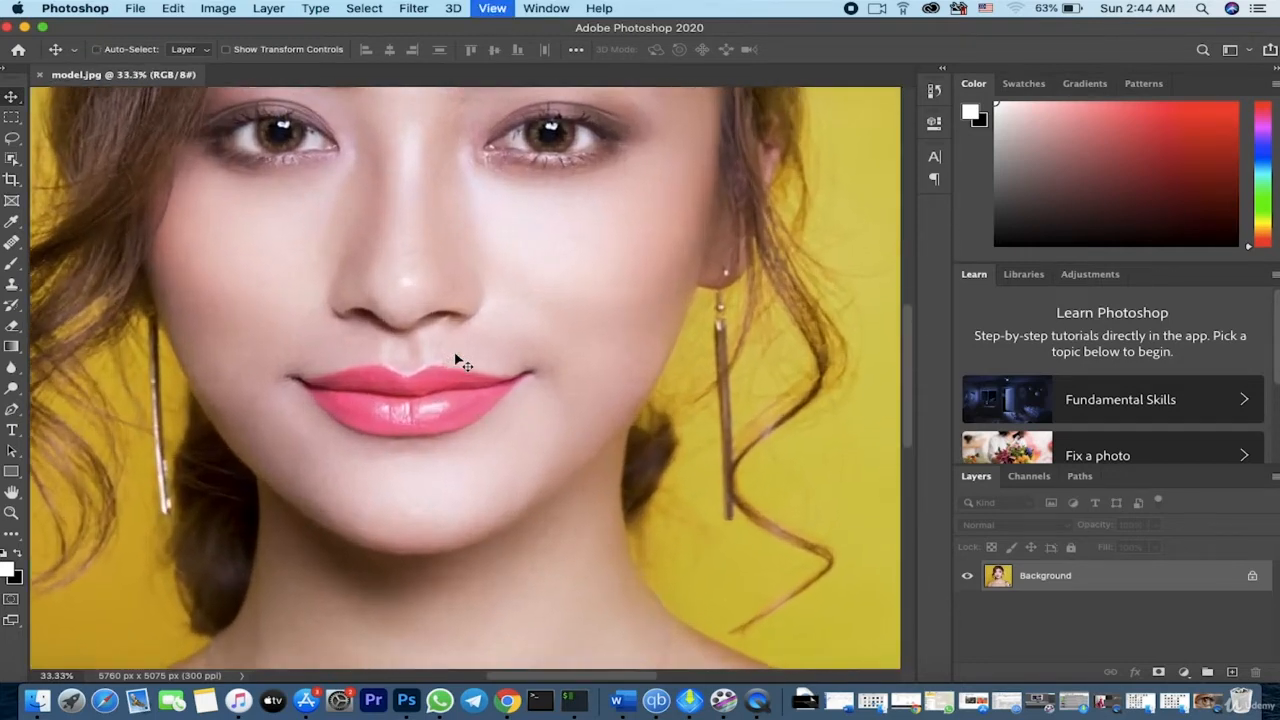
pyautogui.press('super+plus')
pyautogui.press('super+minus')
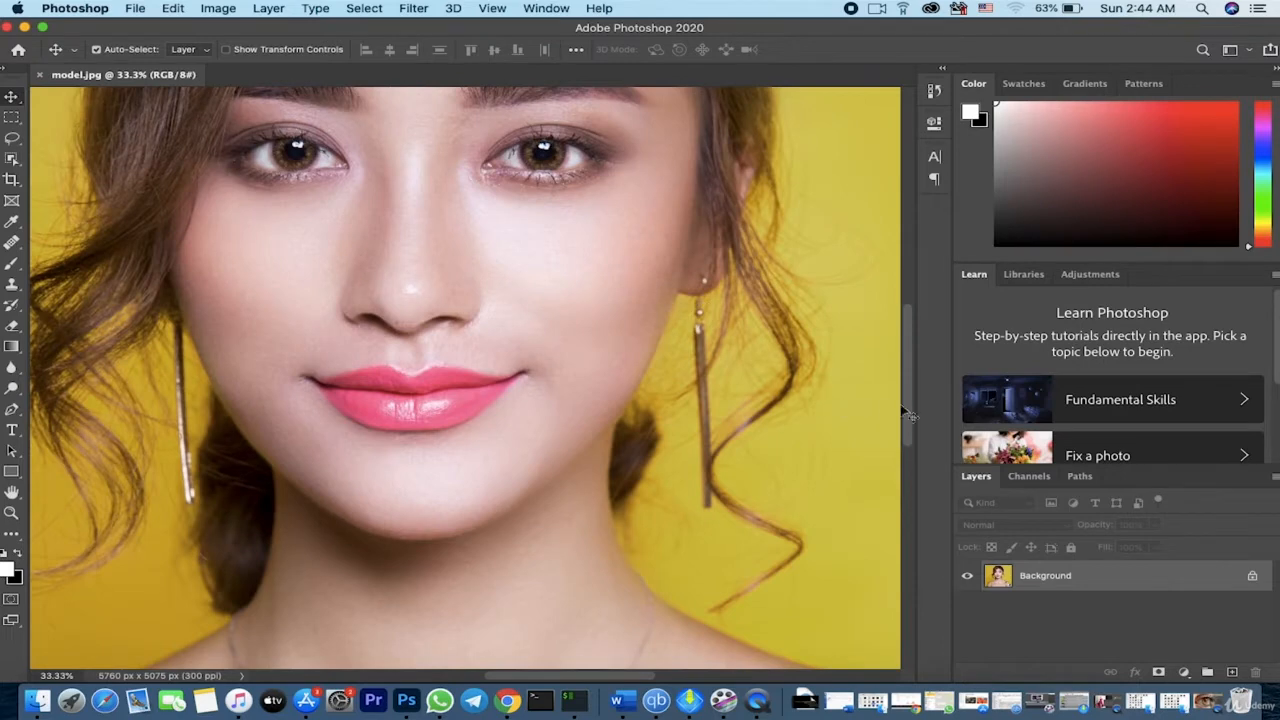
pyautogui.moveTo(908, 403); pyautogui.dragTo(910, 374)
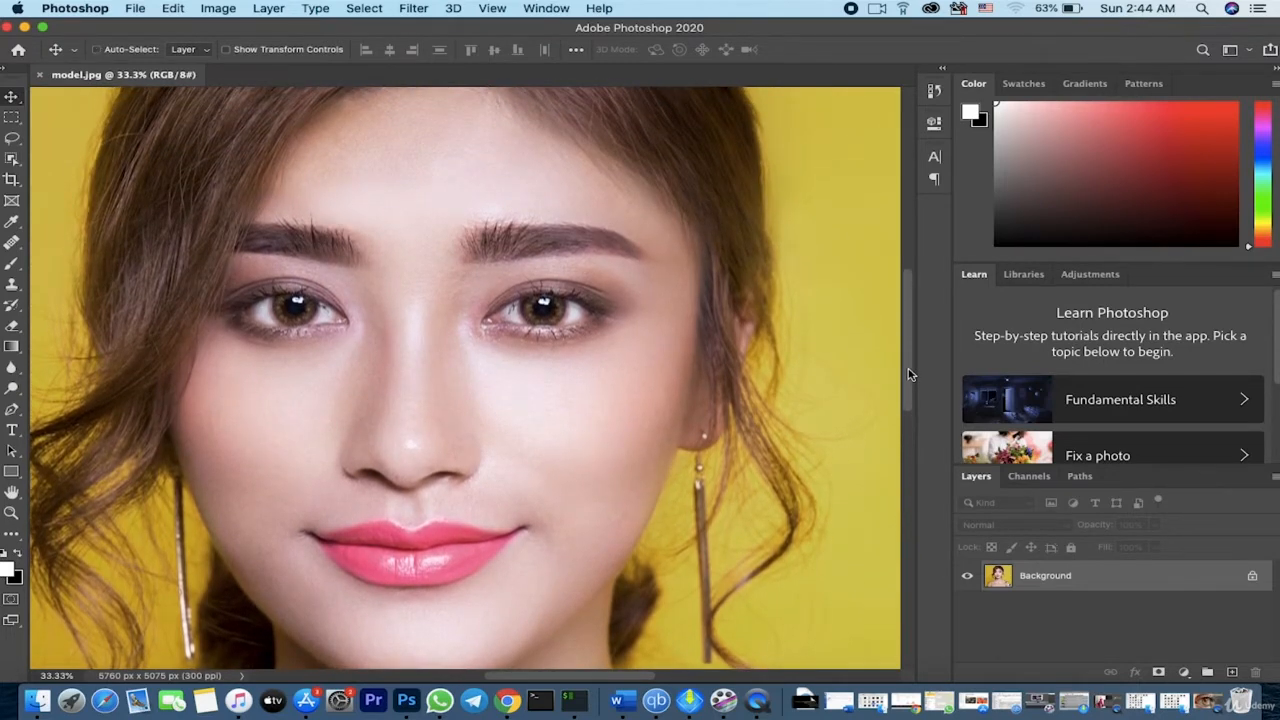
pyautogui.press('super+plus')
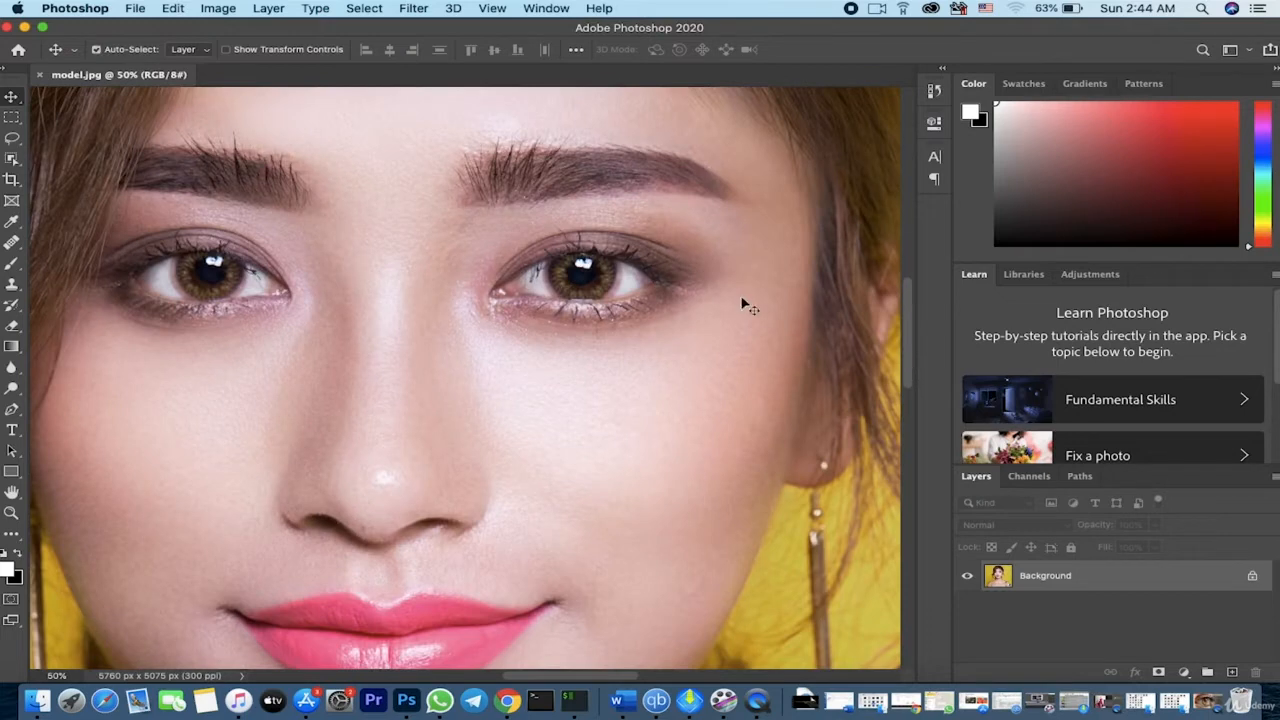
pyautogui.click(1253, 579)
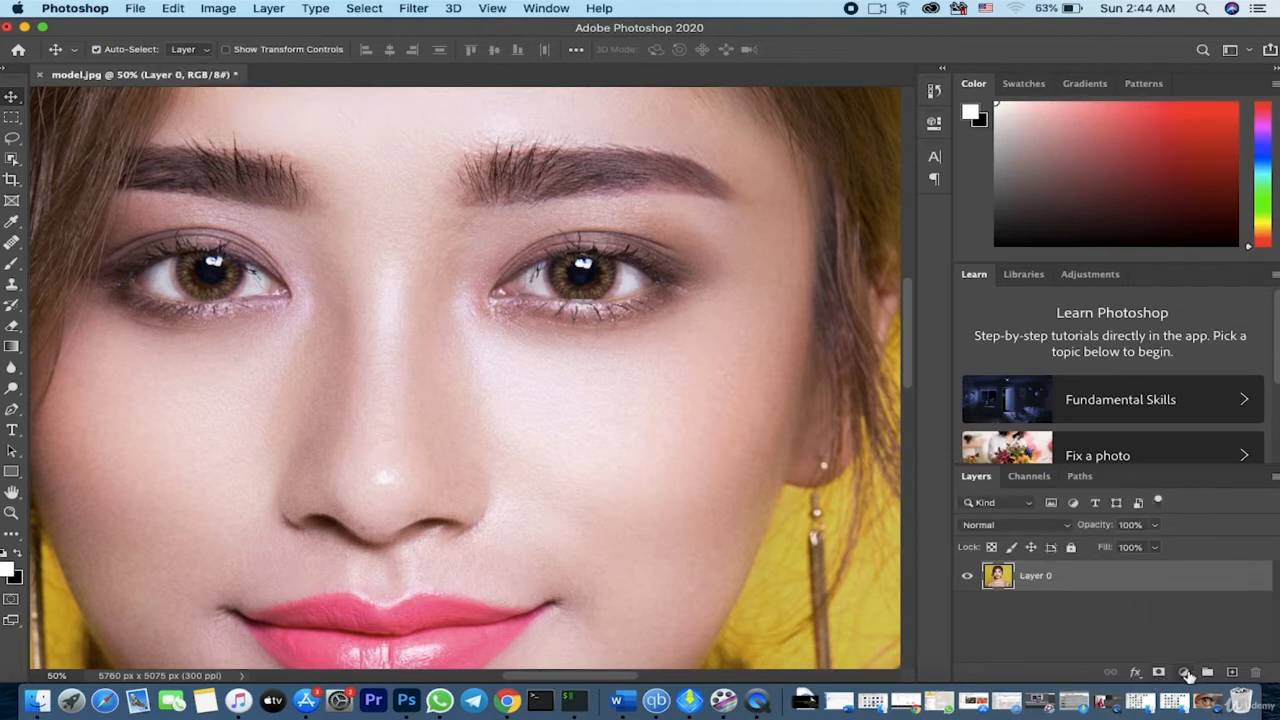
# - Add a Curves adjustment layer with the RGB midtones raised strongly, and invert its mask to black
pyautogui.click(1187, 676)
pyautogui.click(1187, 675)
pyautogui.click(1187, 672)
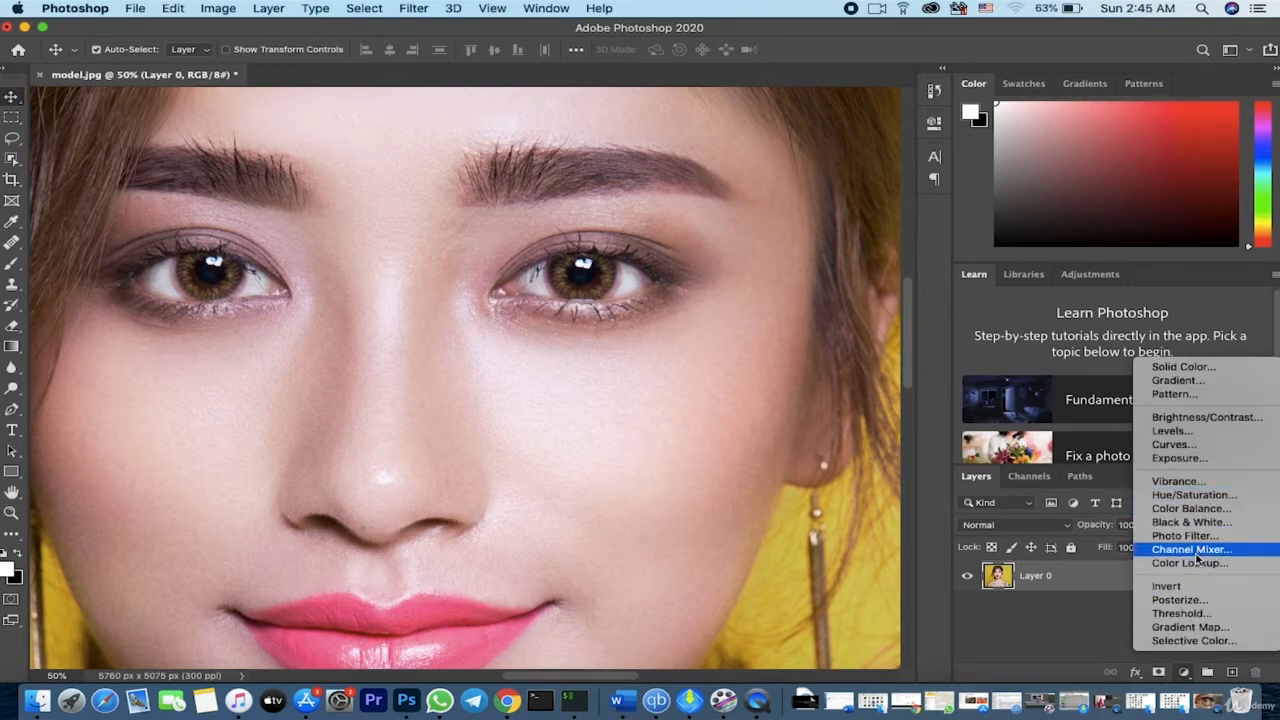
pyautogui.click(1210, 444)
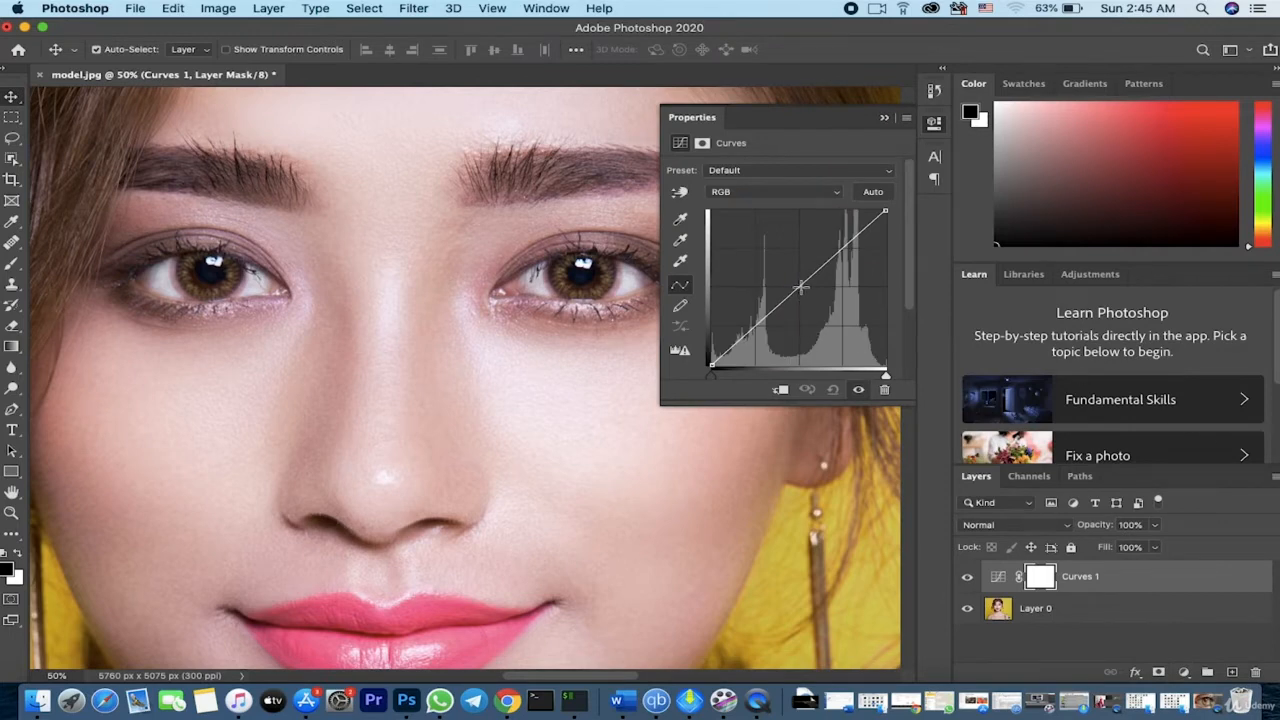
pyautogui.moveTo(801, 287); pyautogui.dragTo(786, 254)
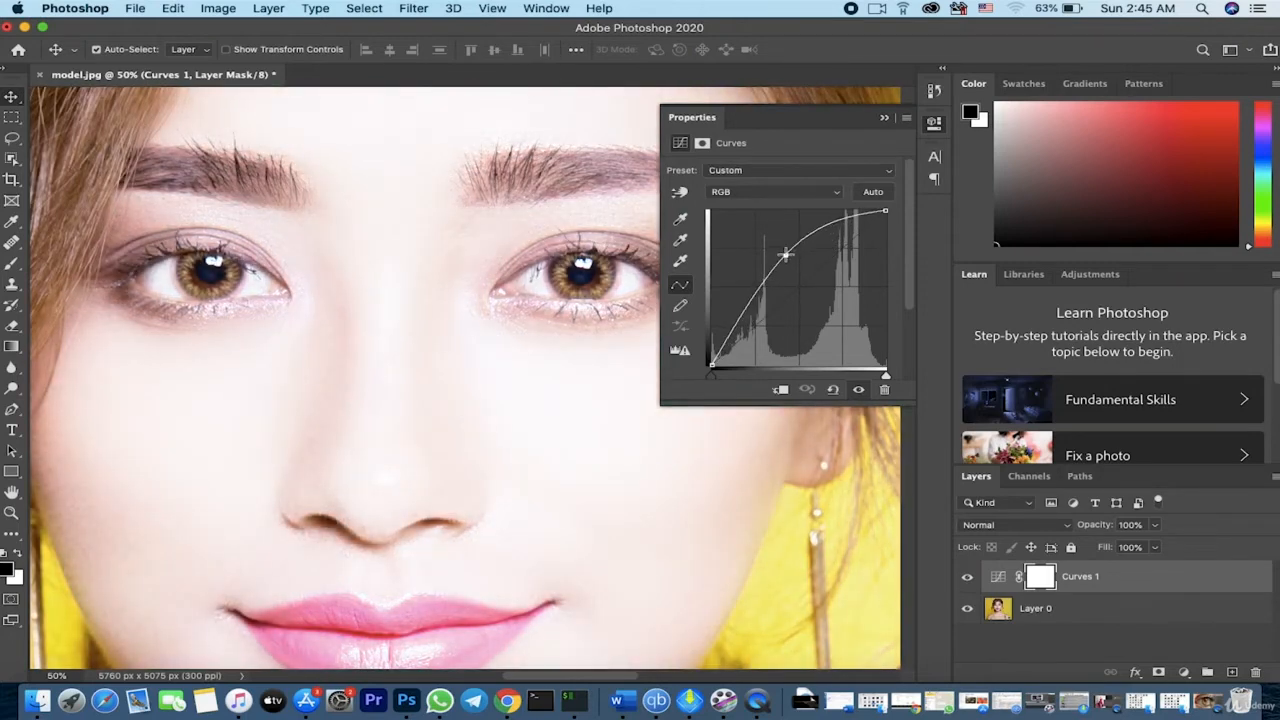
pyautogui.click(884, 120)
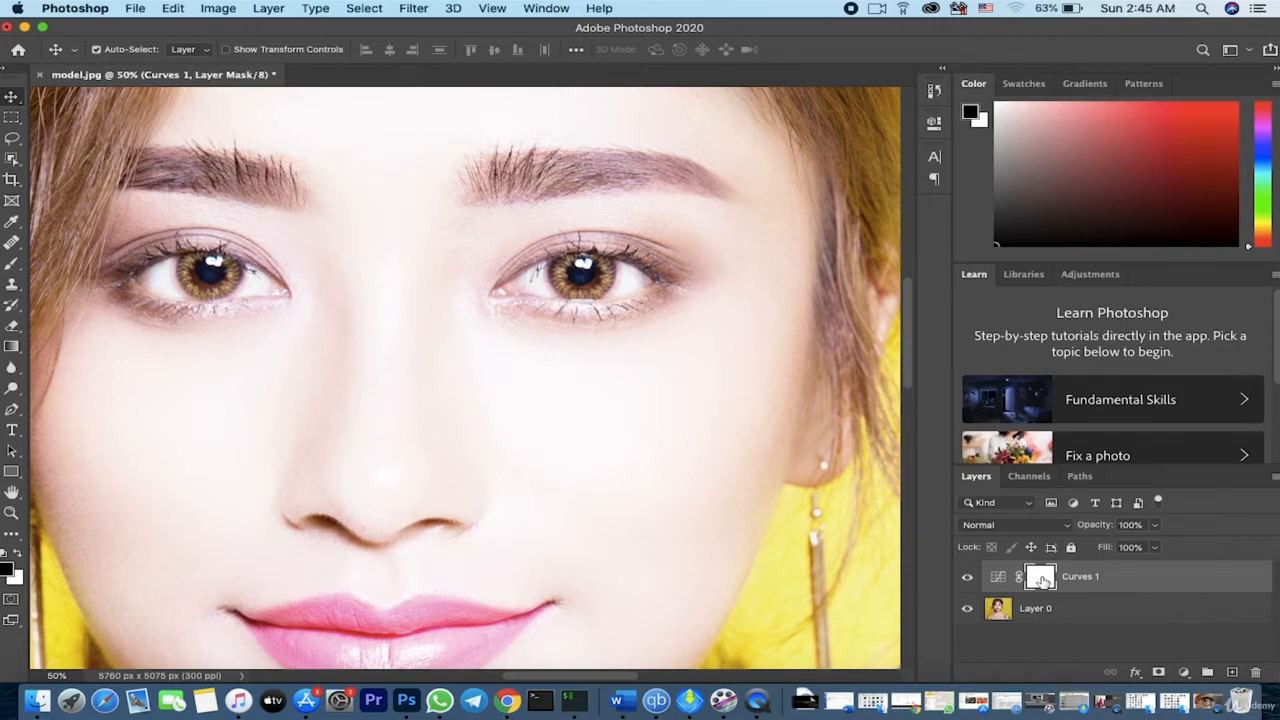
pyautogui.press('super+i')
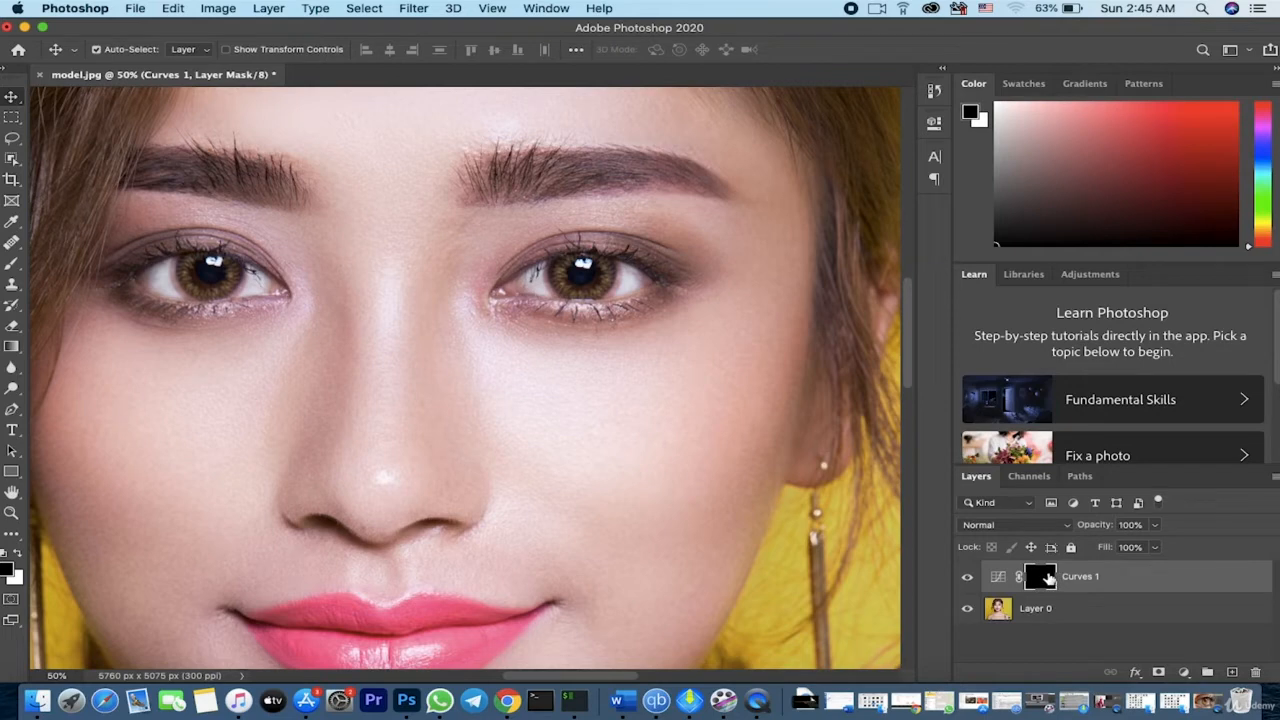
# - Paint white over both irises on the Curves 1 mask with a 60 px Hard Round brush
pyautogui.click(18, 554)
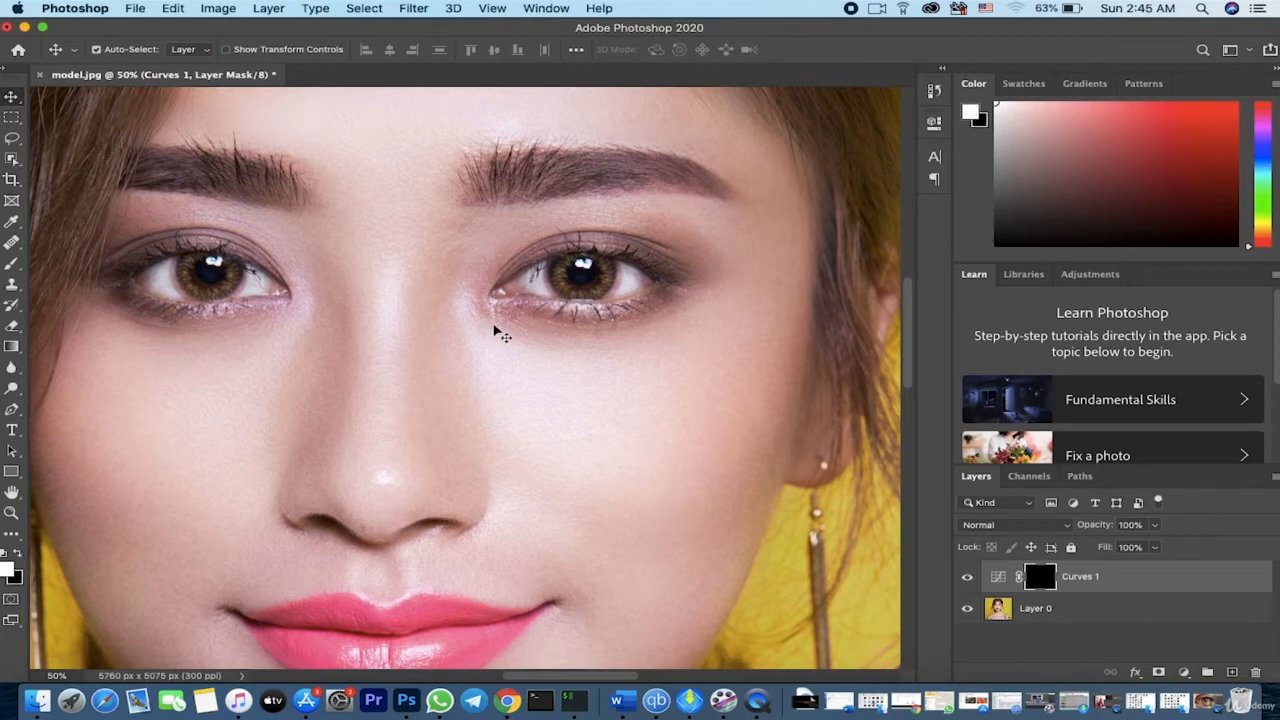
pyautogui.click(14, 264)
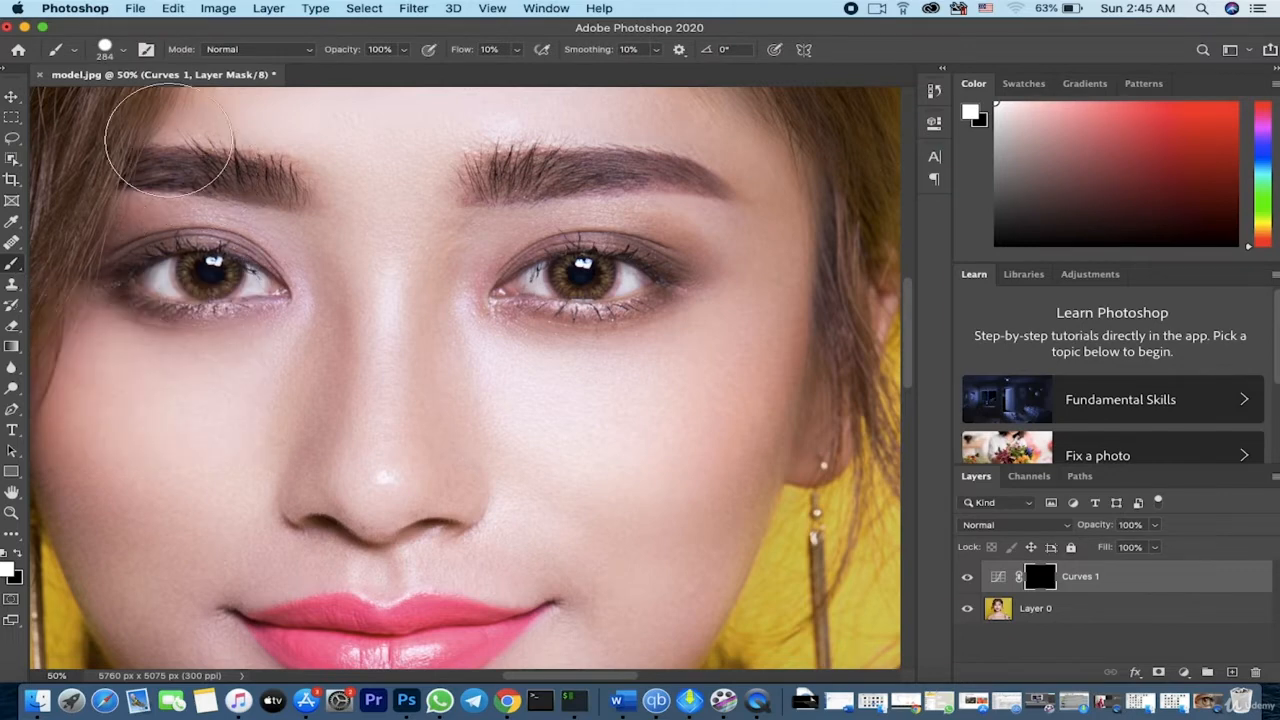
pyautogui.click(124, 50)
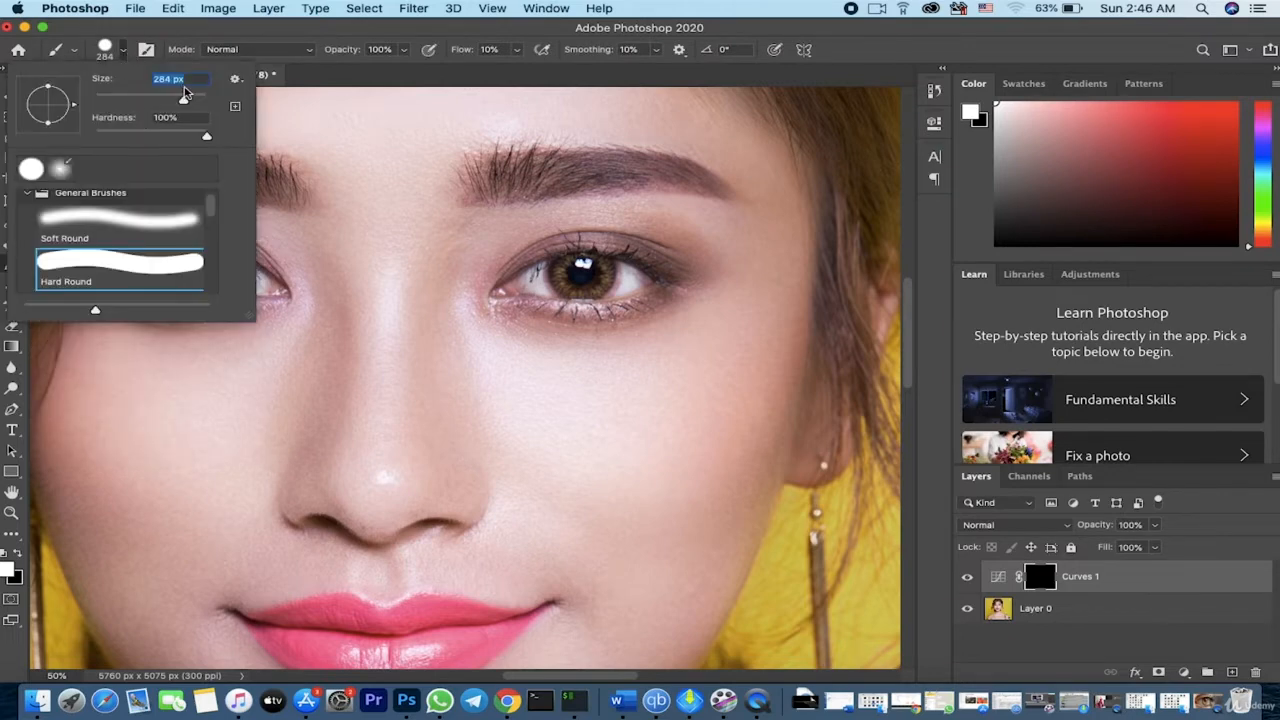
pyautogui.moveTo(182, 96); pyautogui.dragTo(143, 100)
pyautogui.moveTo(143, 100); pyautogui.dragTo(127, 100)
pyautogui.moveTo(587, 268)
pyautogui.mouseDown()
pyautogui.moveTo(568, 275)
pyautogui.moveTo(600, 263)
pyautogui.moveTo(590, 284)
pyautogui.moveTo(589, 264)
pyautogui.moveTo(594, 273)
pyautogui.mouseUp()
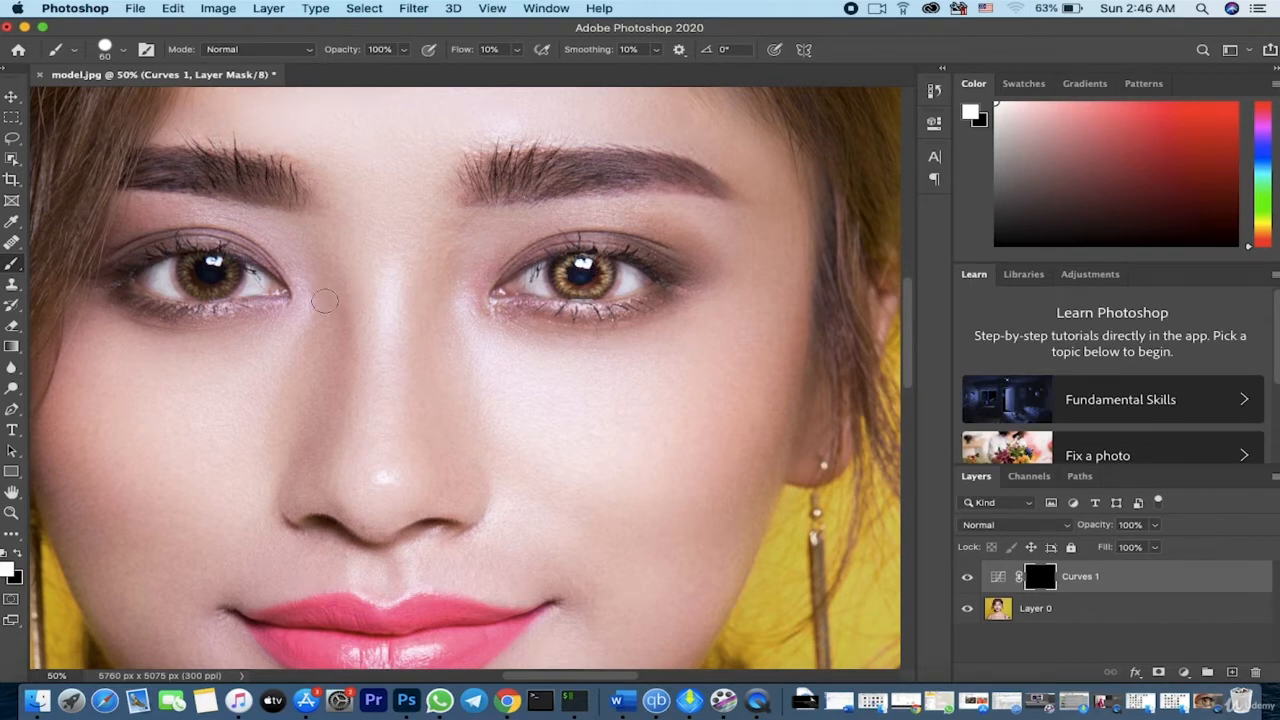
pyautogui.moveTo(212, 271)
pyautogui.mouseDown()
pyautogui.moveTo(195, 266)
pyautogui.moveTo(222, 261)
pyautogui.moveTo(208, 287)
pyautogui.moveTo(209, 267)
pyautogui.moveTo(226, 279)
pyautogui.moveTo(206, 270)
pyautogui.mouseUp()
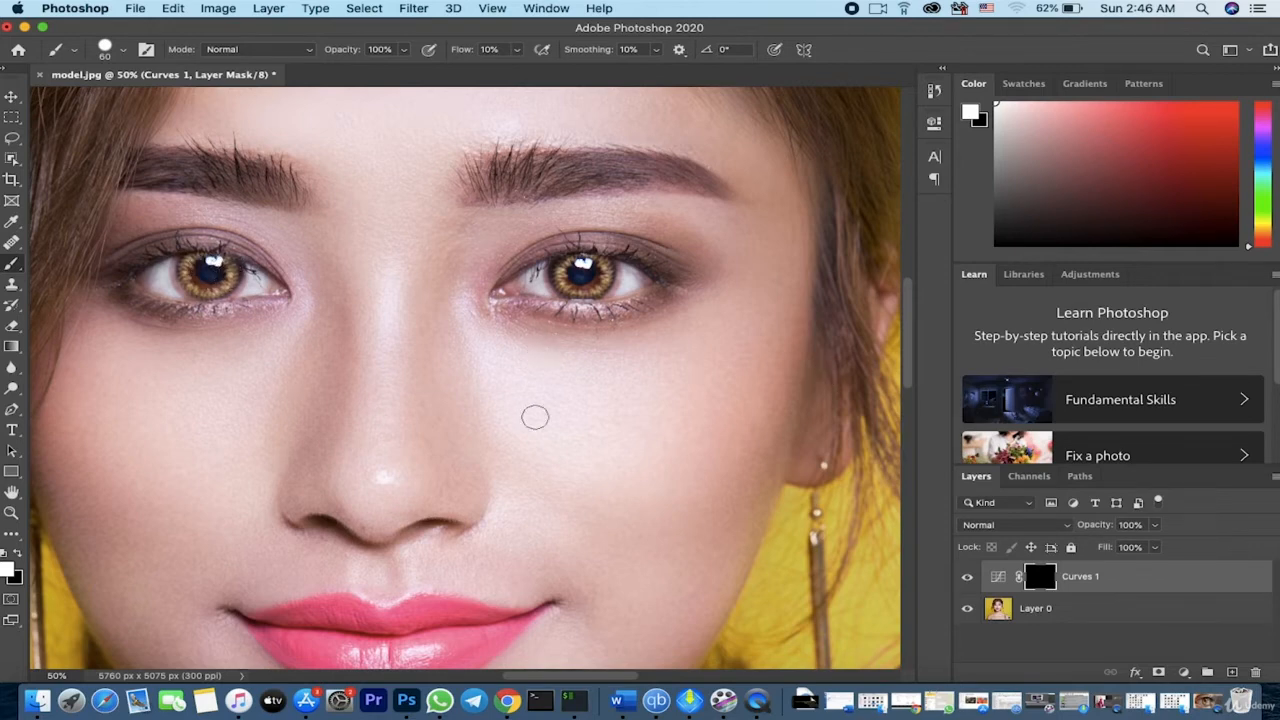
# - Add a colorized Hue/Saturation adjustment layer with hue 194 and saturation 47
pyautogui.click(1184, 673)
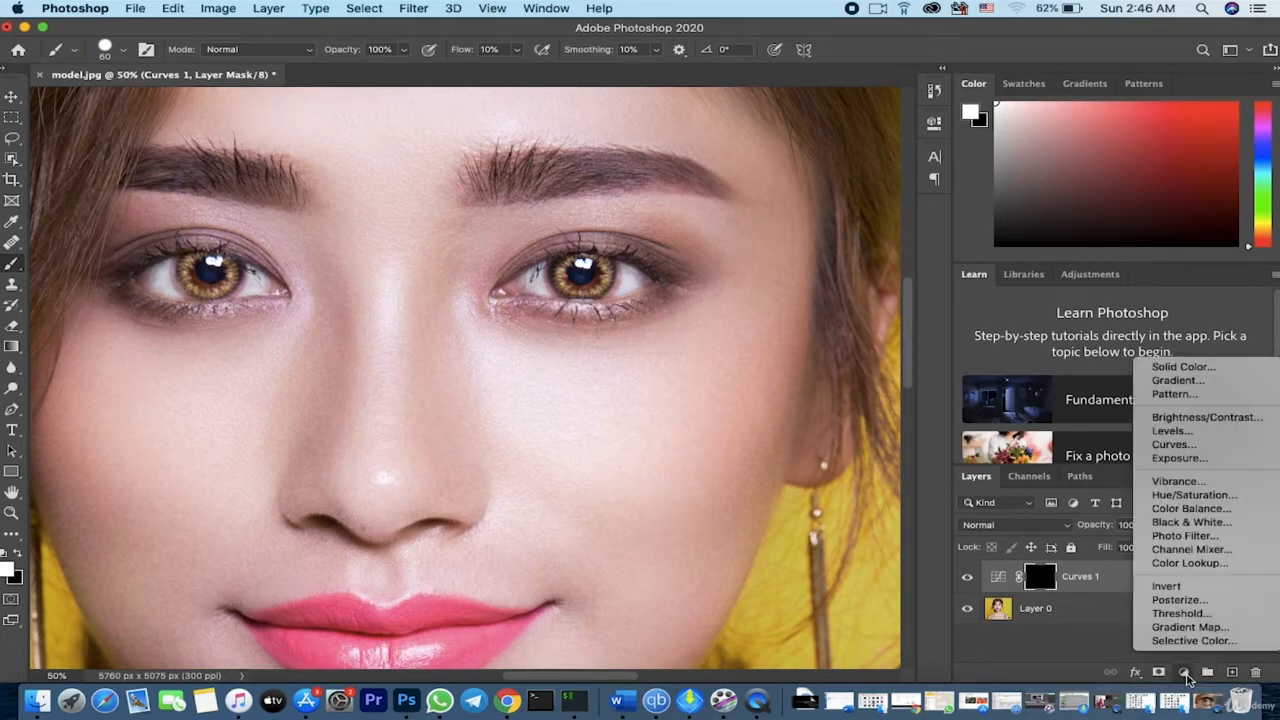
pyautogui.click(1178, 495)
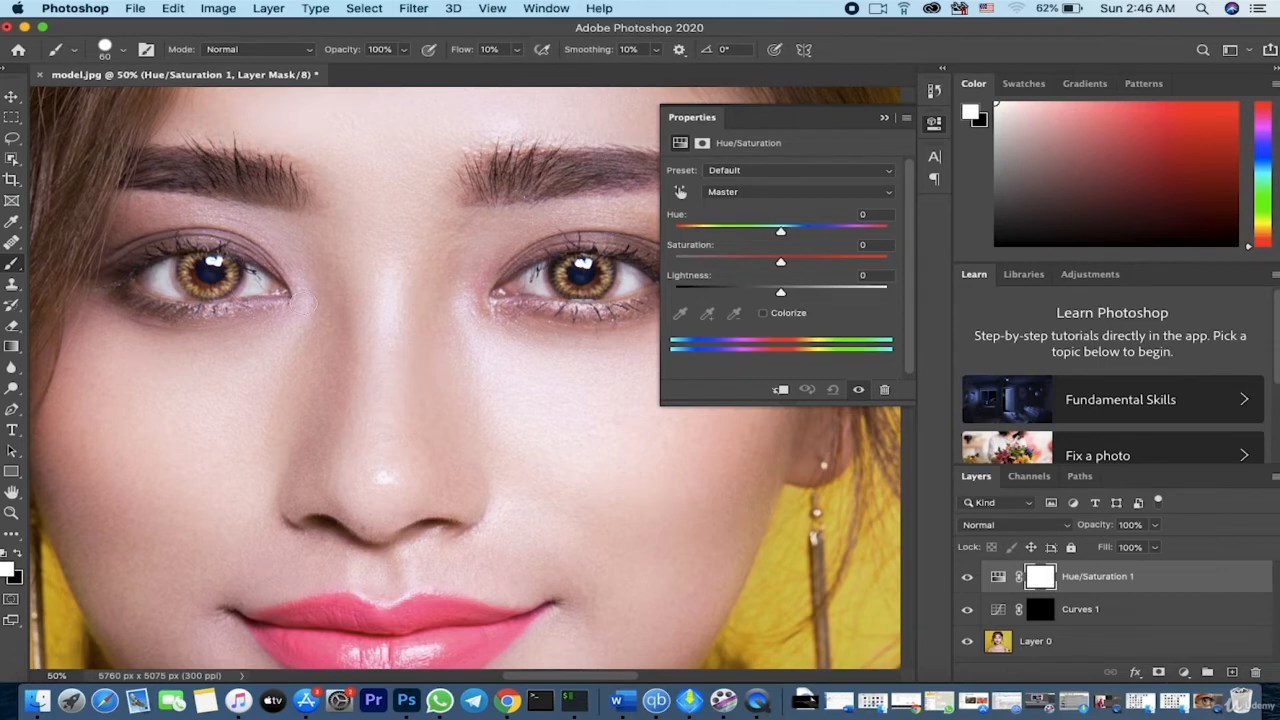
pyautogui.click(764, 314)
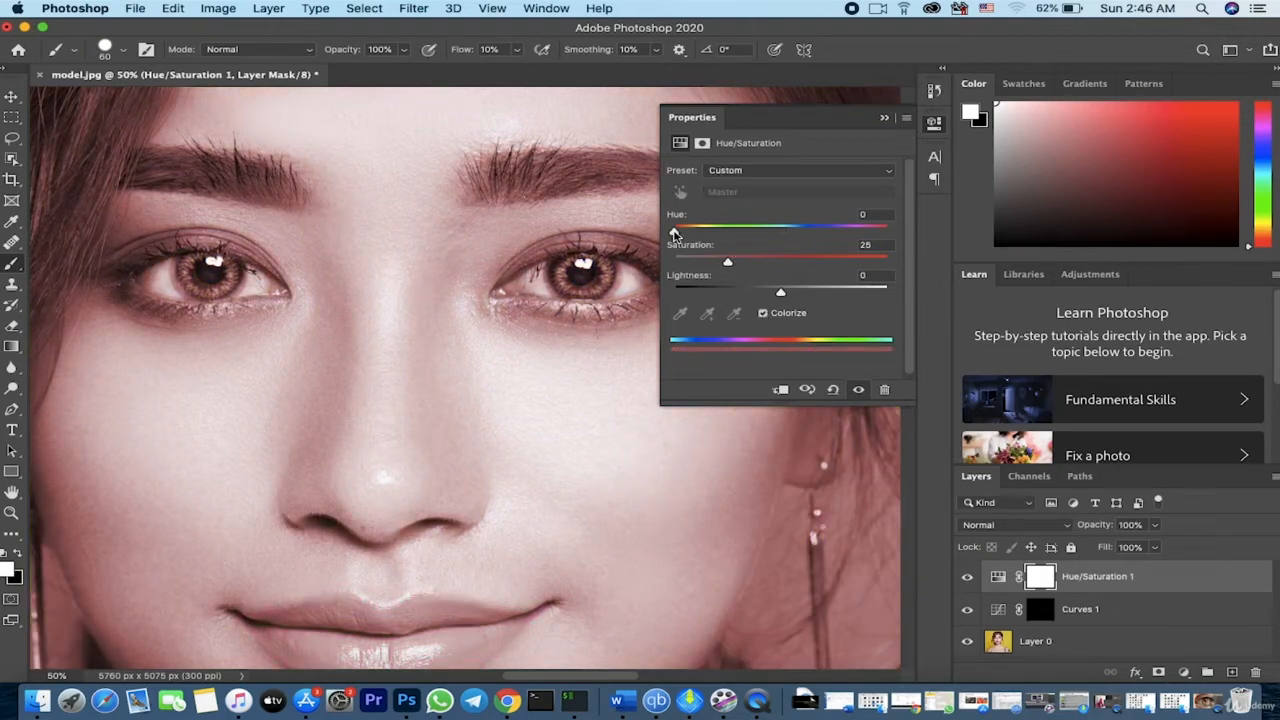
pyautogui.moveTo(674, 234); pyautogui.dragTo(789, 234)
pyautogui.moveTo(790, 233); pyautogui.dragTo(807, 233)
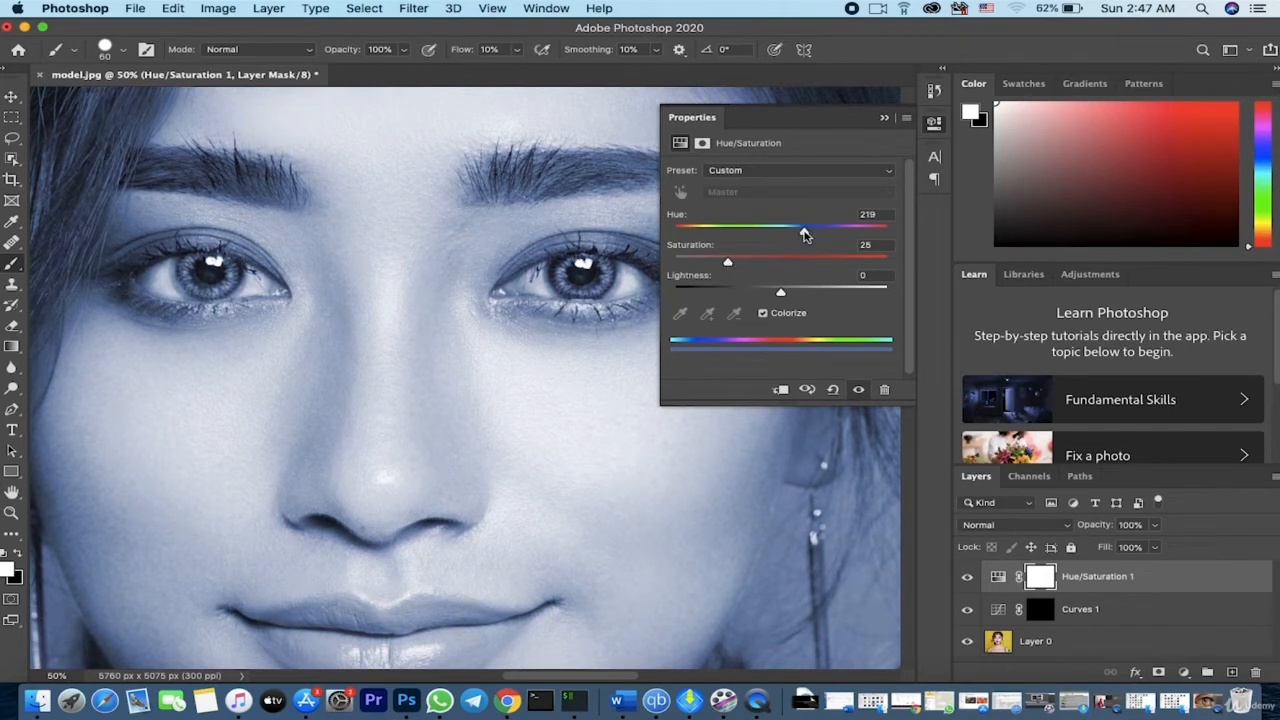
pyautogui.moveTo(805, 234); pyautogui.dragTo(788, 233)
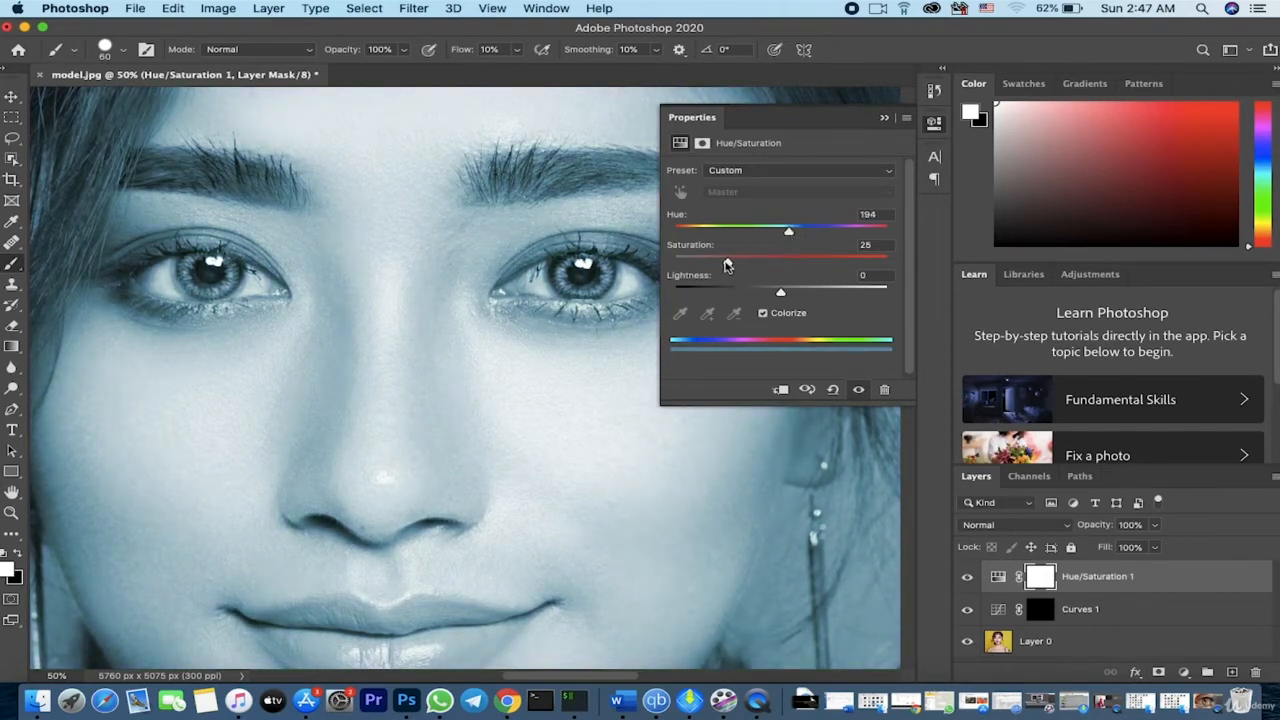
pyautogui.moveTo(726, 264); pyautogui.dragTo(775, 262)
pyautogui.click(884, 118)
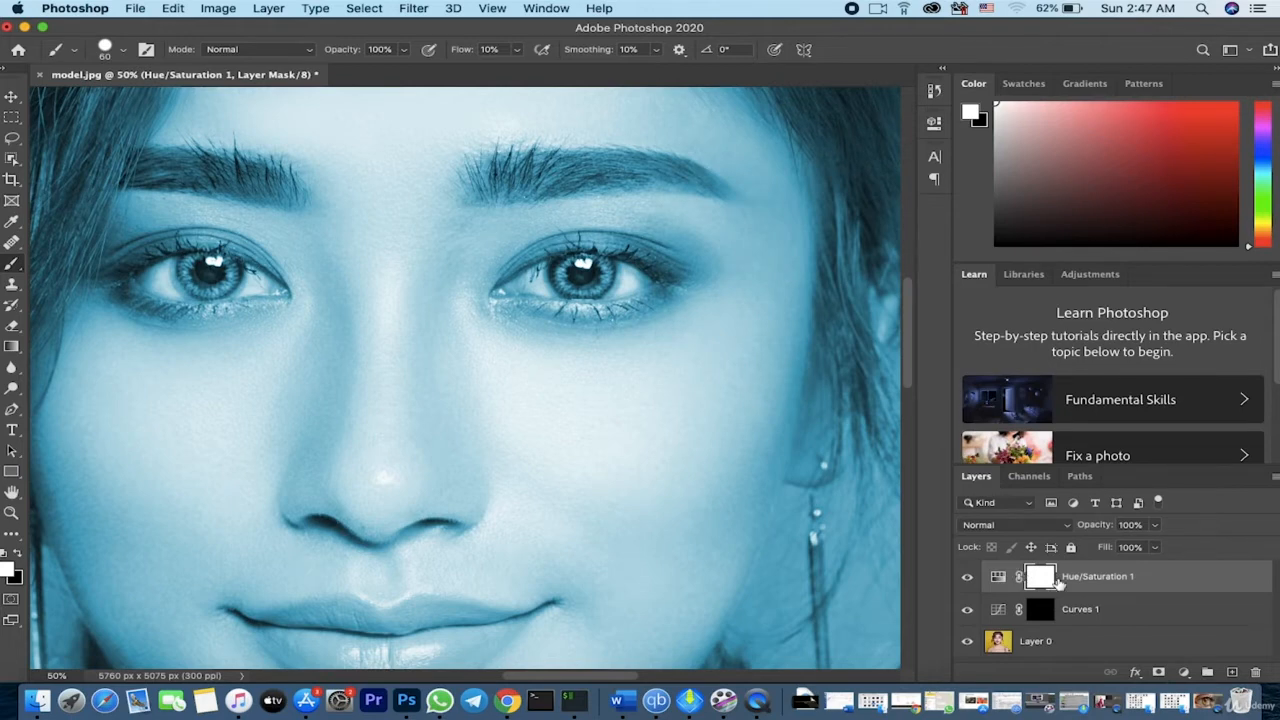
# - Invert the Hue/Saturation 1 mask to black and paint white over both irises to color them blue
pyautogui.press('super+i')
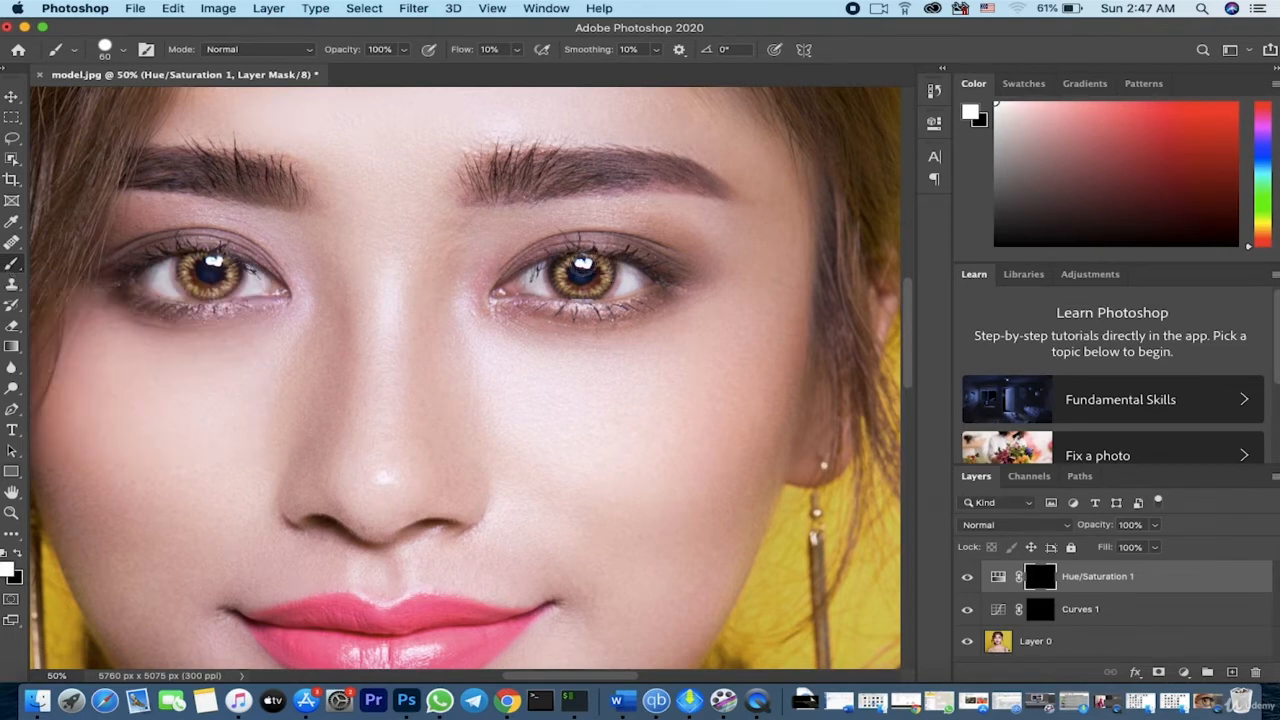
pyautogui.moveTo(578, 270)
pyautogui.mouseDown()
pyautogui.moveTo(560, 284)
pyautogui.moveTo(597, 279)
pyautogui.mouseUp()
pyautogui.press('super+z')
pyautogui.press('super+equal')
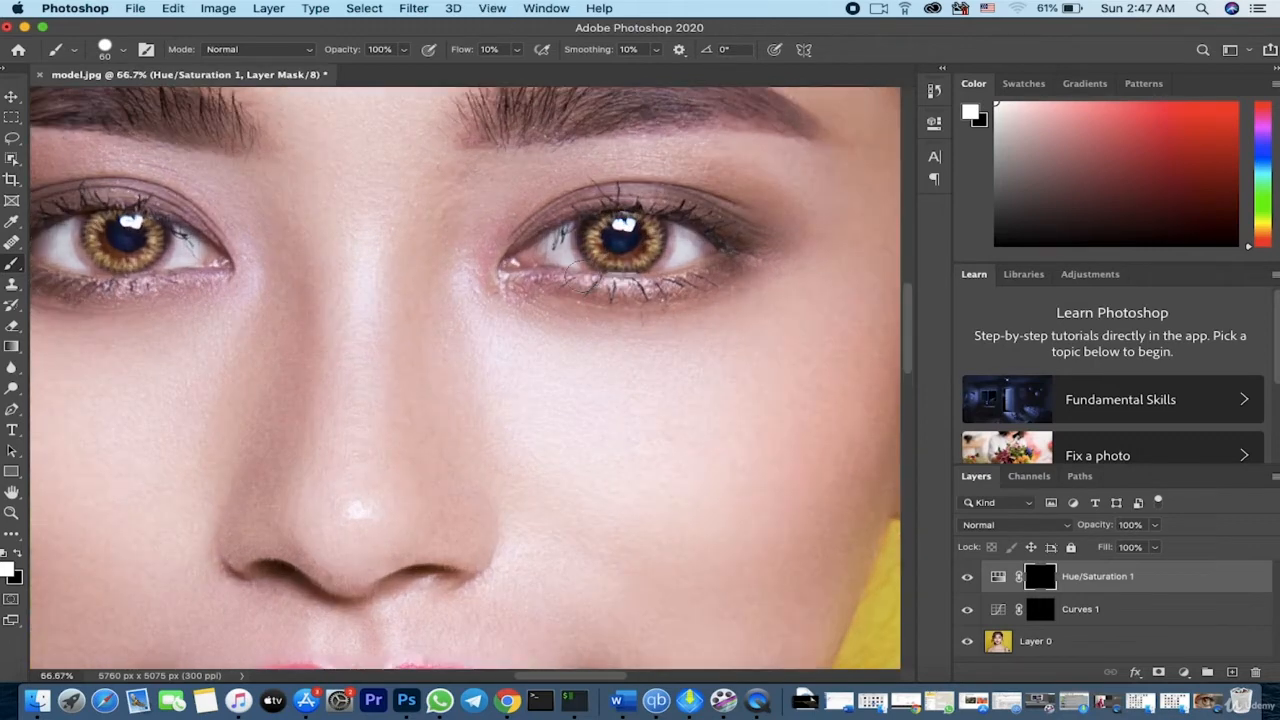
pyautogui.moveTo(625, 234)
pyautogui.mouseDown()
pyautogui.moveTo(602, 250)
pyautogui.moveTo(606, 234)
pyautogui.moveTo(621, 250)
pyautogui.moveTo(644, 228)
pyautogui.moveTo(651, 244)
pyautogui.moveTo(616, 238)
pyautogui.moveTo(598, 256)
pyautogui.moveTo(644, 248)
pyautogui.moveTo(640, 222)
pyautogui.moveTo(596, 236)
pyautogui.moveTo(600, 260)
pyautogui.moveTo(628, 262)
pyautogui.moveTo(649, 226)
pyautogui.moveTo(638, 226)
pyautogui.moveTo(644, 251)
pyautogui.moveTo(620, 260)
pyautogui.moveTo(596, 240)
pyautogui.moveTo(602, 228)
pyautogui.moveTo(597, 244)
pyautogui.moveTo(615, 255)
pyautogui.moveTo(588, 252)
pyautogui.mouseUp()
pyautogui.press('super+z')
pyautogui.moveTo(128, 235)
pyautogui.mouseDown()
pyautogui.moveTo(108, 238)
pyautogui.moveTo(125, 248)
pyautogui.moveTo(140, 230)
pyautogui.moveTo(145, 245)
pyautogui.moveTo(100, 228)
pyautogui.moveTo(141, 243)
pyautogui.mouseUp()
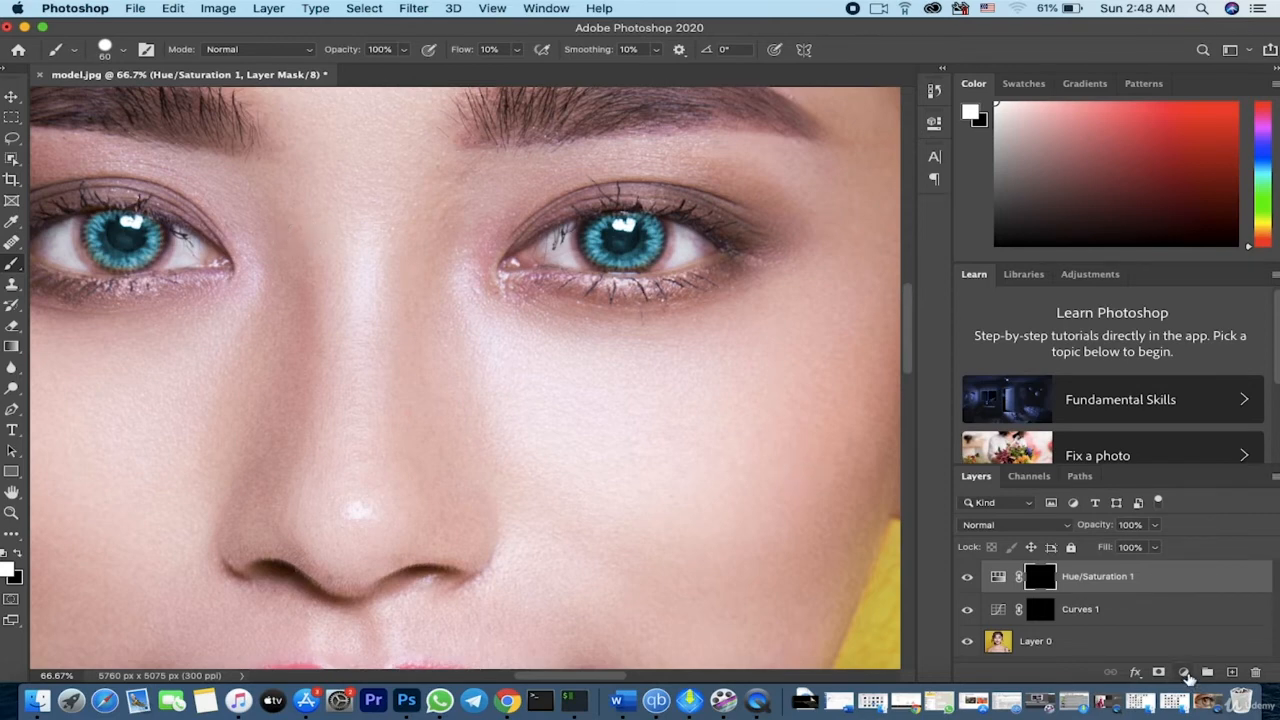
# - Add a second colorized Hue/Saturation adjustment layer with hue 42 and saturation 47
pyautogui.click(1185, 672)
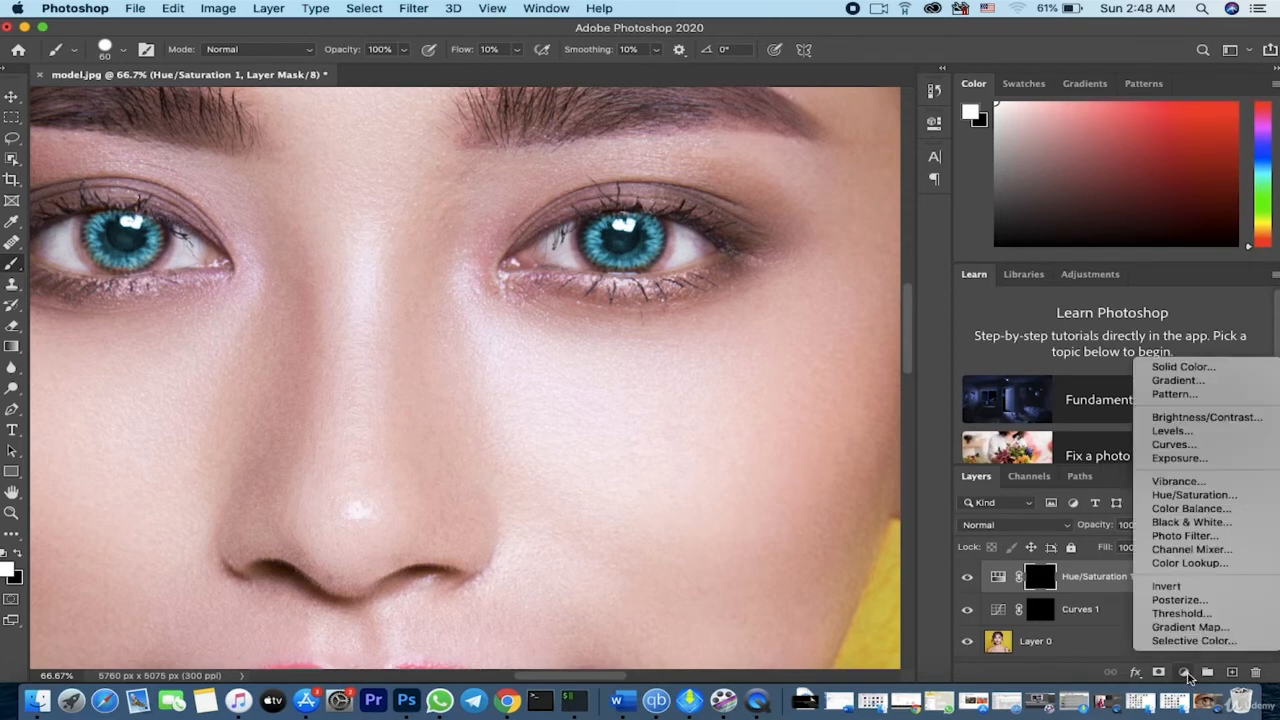
pyautogui.click(1192, 495)
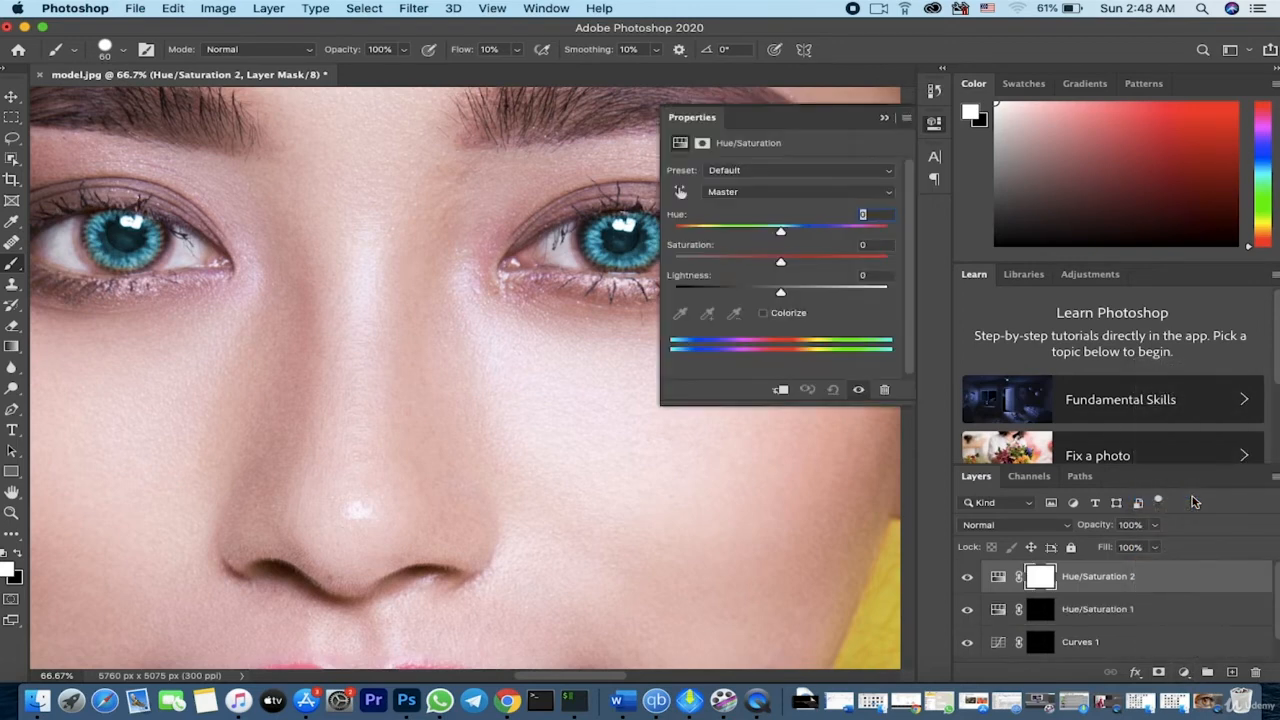
pyautogui.click(764, 314)
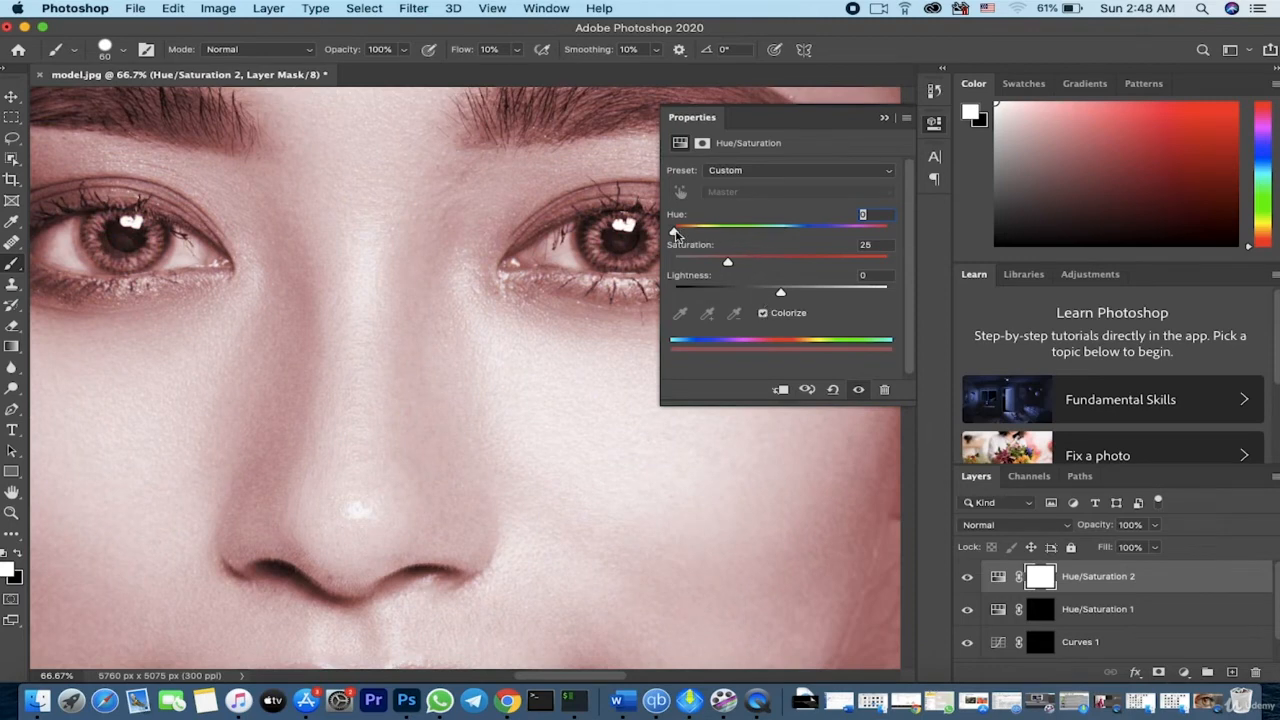
pyautogui.moveTo(676, 233); pyautogui.dragTo(702, 233)
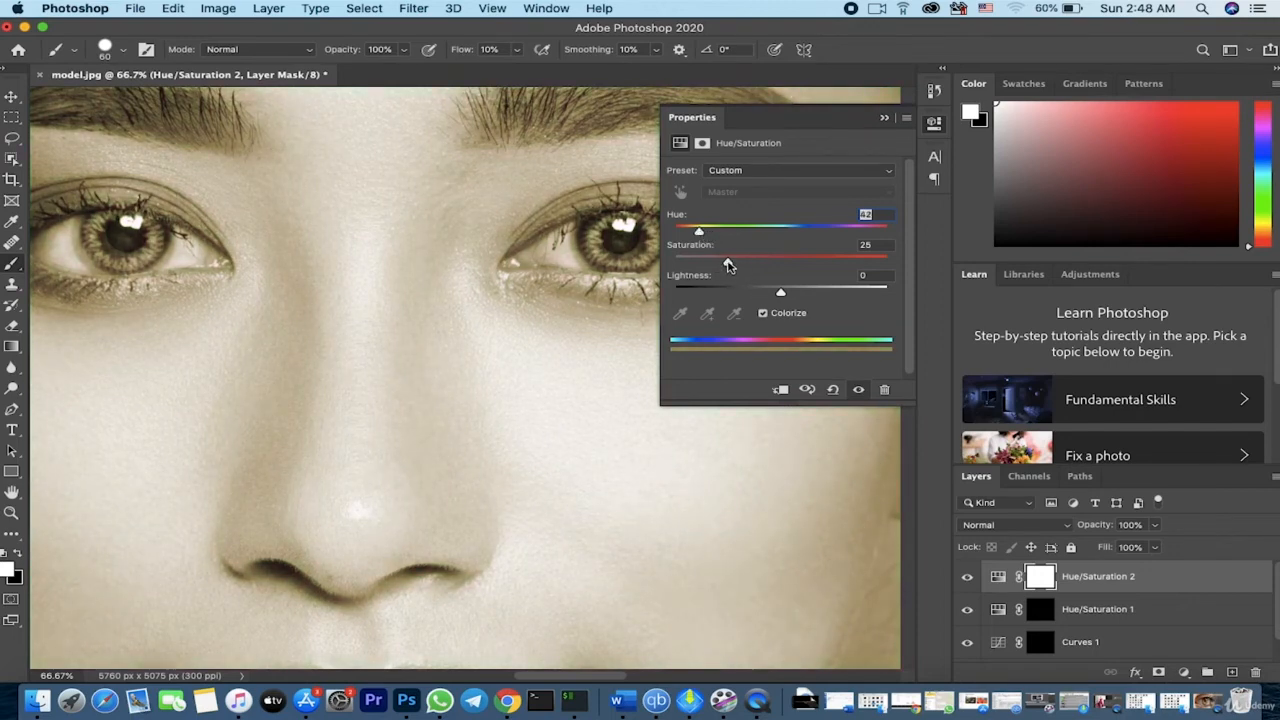
pyautogui.moveTo(728, 264); pyautogui.dragTo(776, 271)
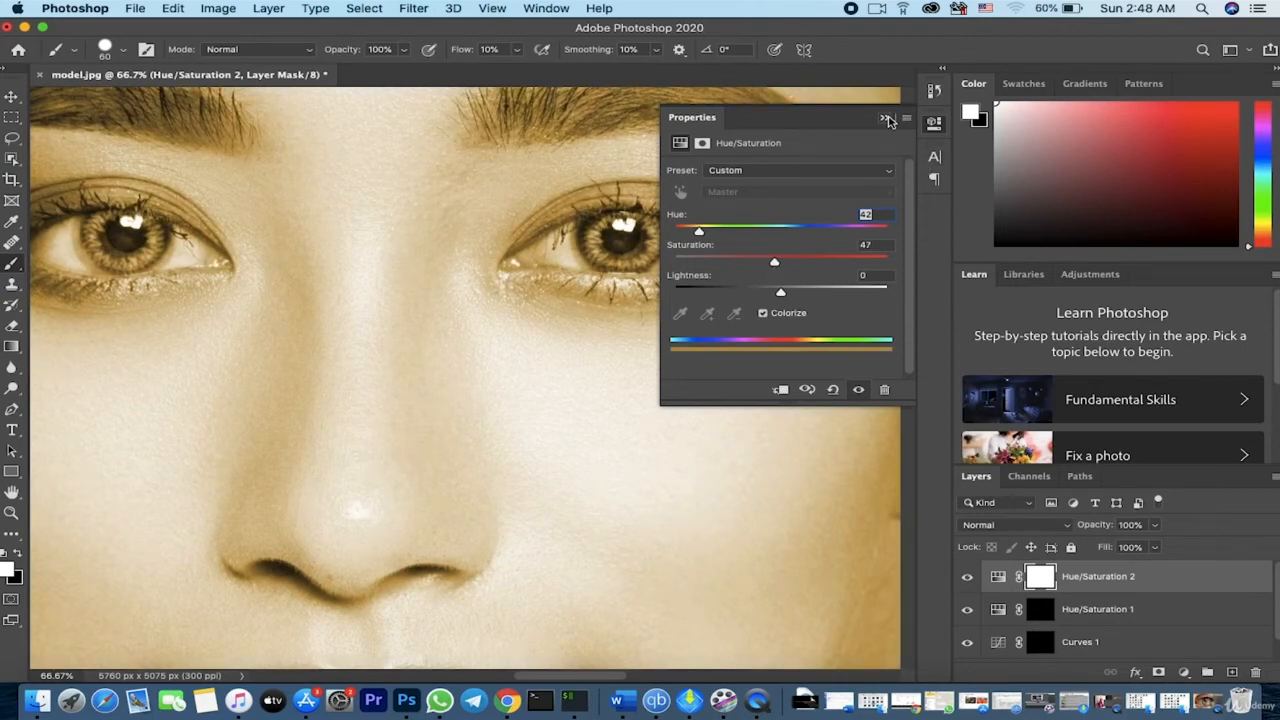
pyautogui.click(886, 119)
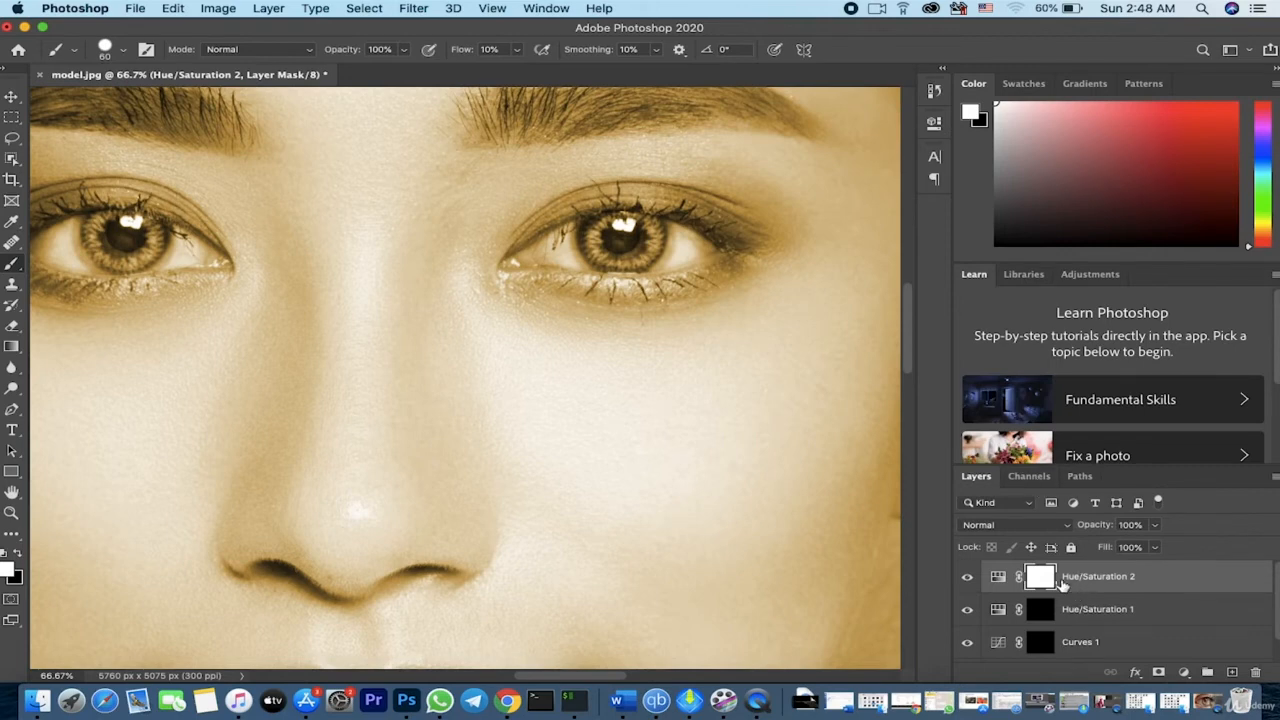
# - Invert the Hue/Saturation 2 mask to black and paint white over the center of both eyes for a golden inner ring
pyautogui.press('super+i')
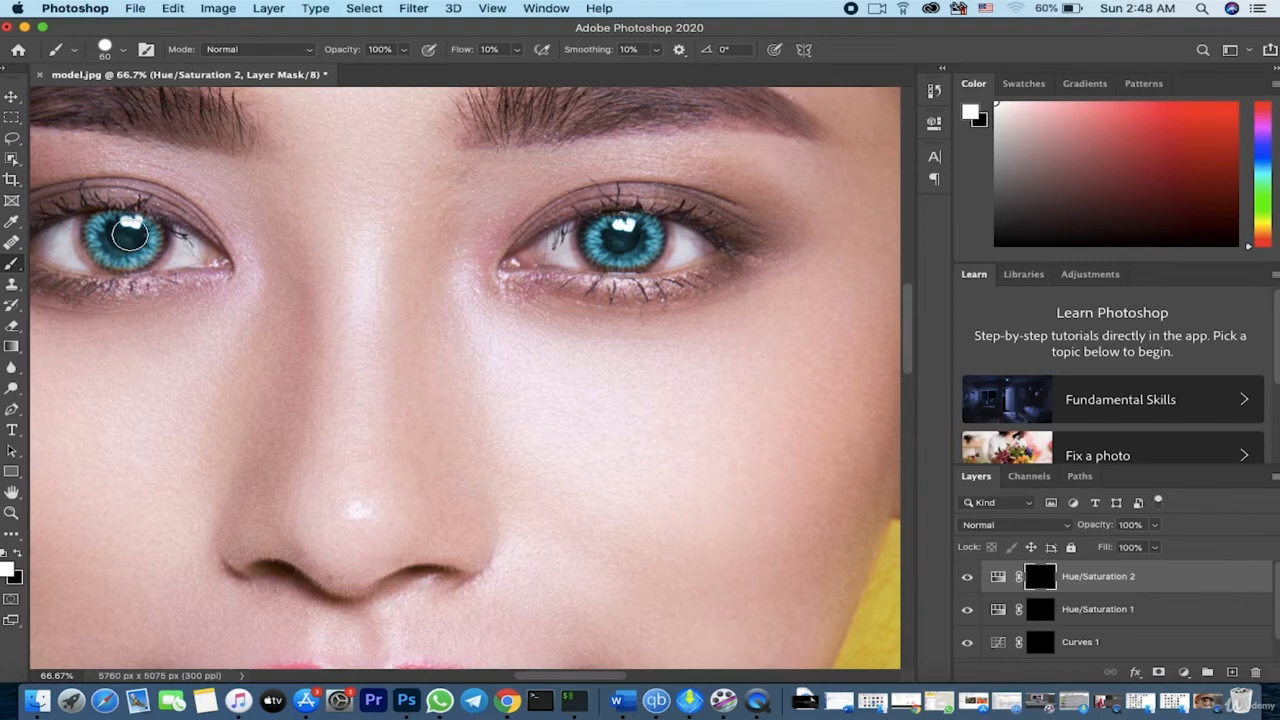
pyautogui.moveTo(130, 234)
pyautogui.mouseDown()
pyautogui.moveTo(118, 244)
pyautogui.moveTo(127, 228)
pyautogui.moveTo(112, 230)
pyautogui.moveTo(138, 238)
pyautogui.moveTo(128, 246)
pyautogui.moveTo(113, 237)
pyautogui.mouseUp()
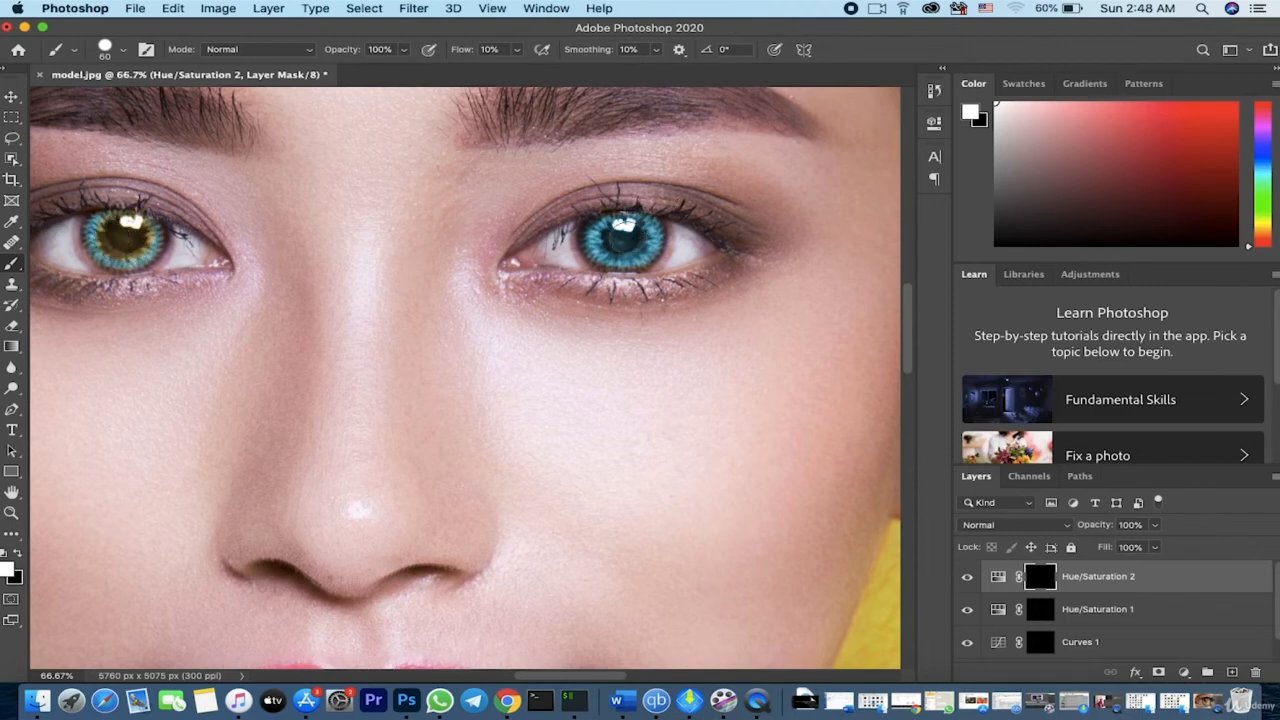
pyautogui.moveTo(626, 240)
pyautogui.mouseDown()
pyautogui.moveTo(622, 228)
pyautogui.moveTo(614, 236)
pyautogui.moveTo(630, 243)
pyautogui.mouseUp()
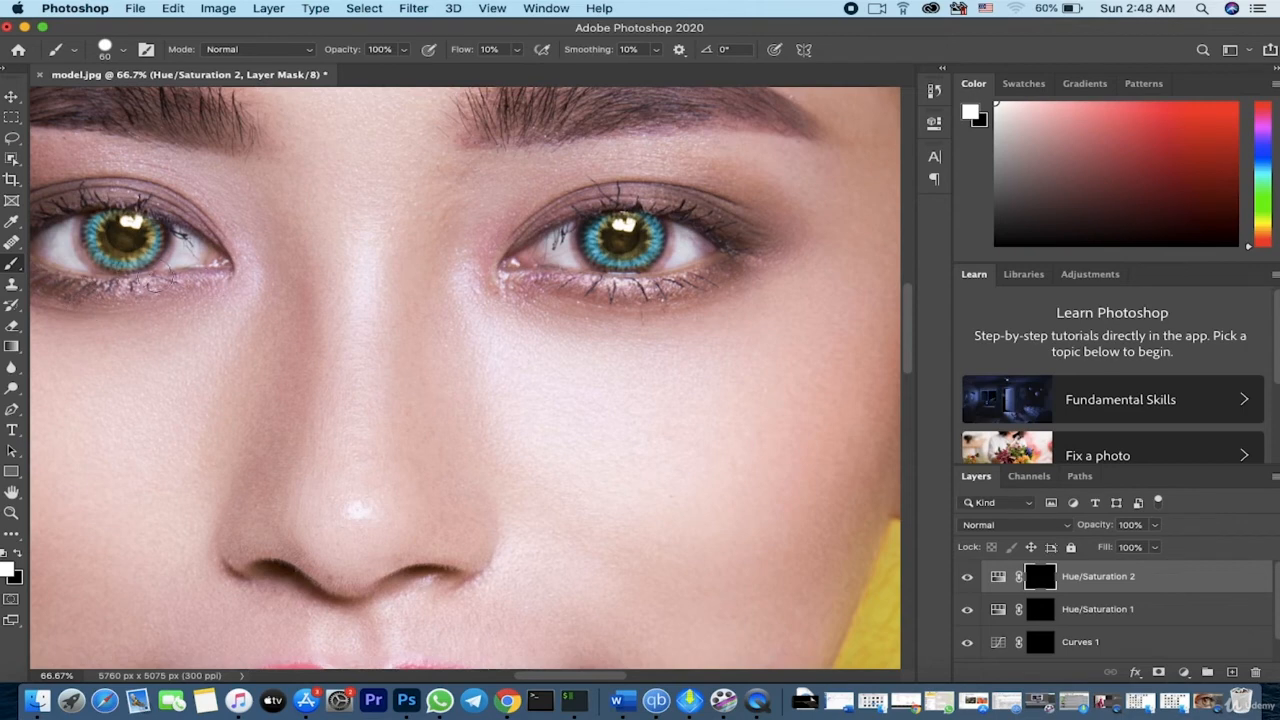
# - Set the Hue/Saturation 1 adjustment layer's hue to 133 to turn the irises green
pyautogui.click(1093, 614)
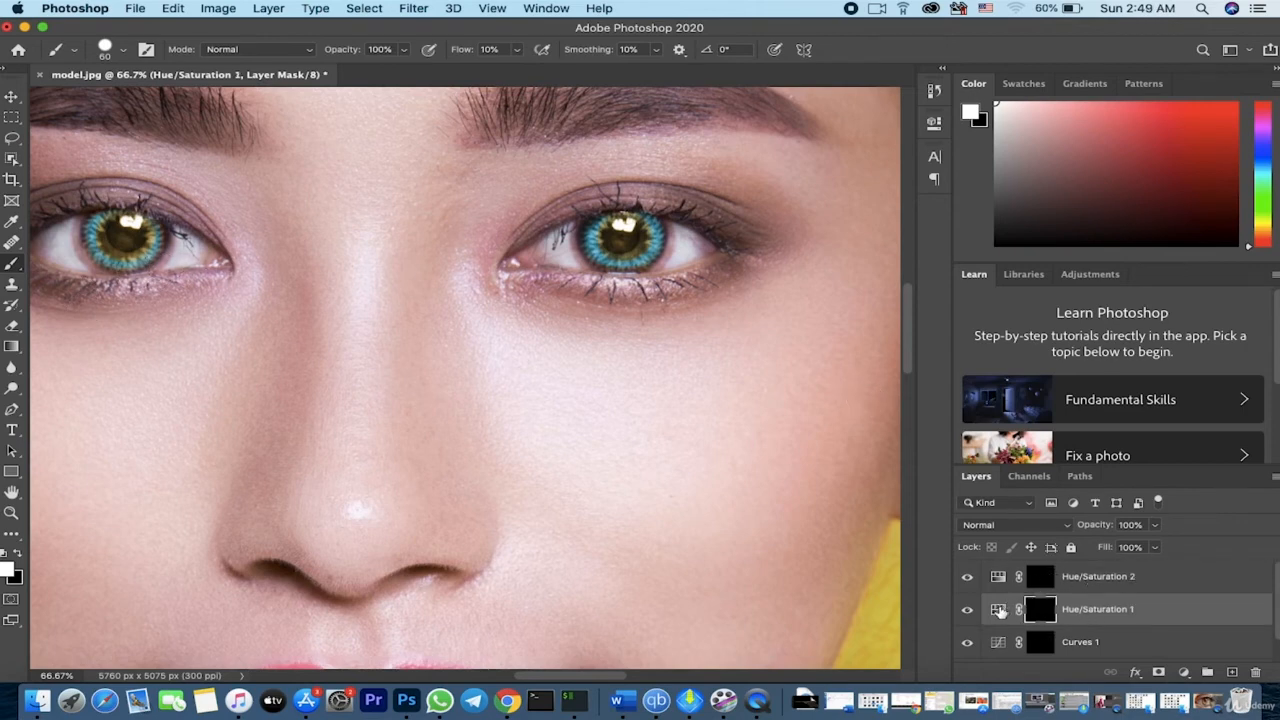
pyautogui.doubleClick(998, 610)
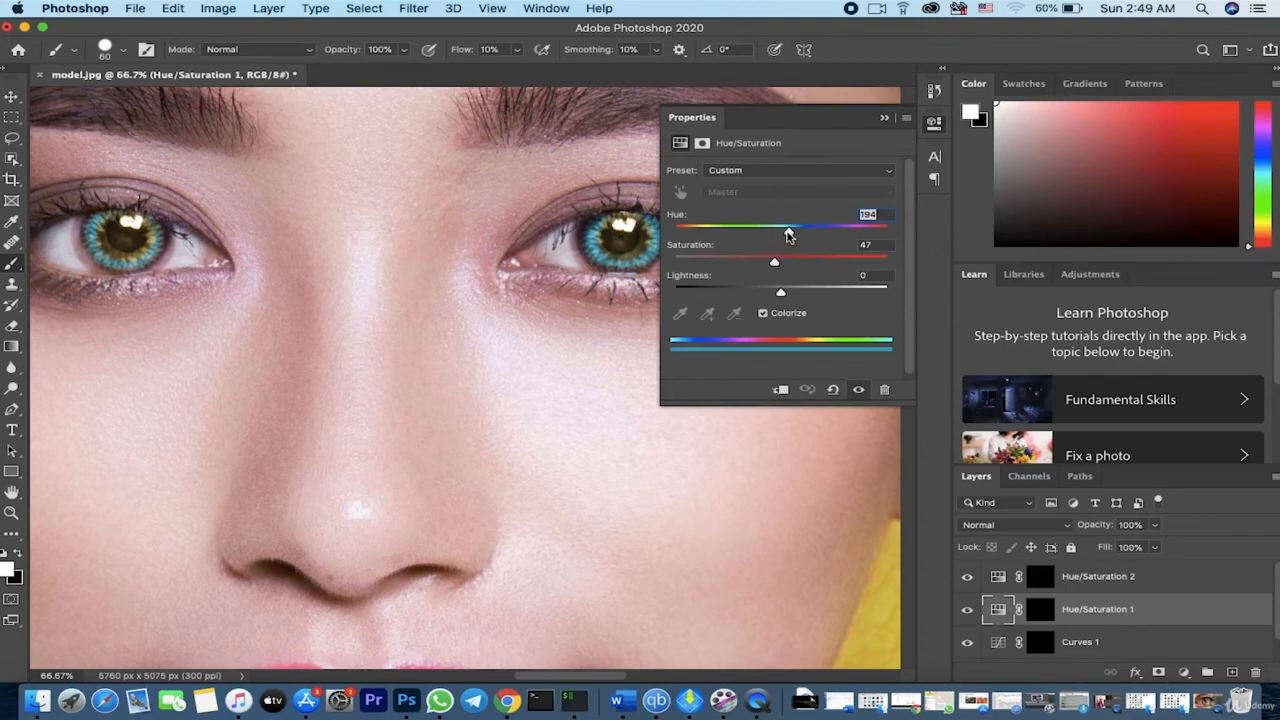
pyautogui.moveTo(791, 234); pyautogui.dragTo(757, 236)
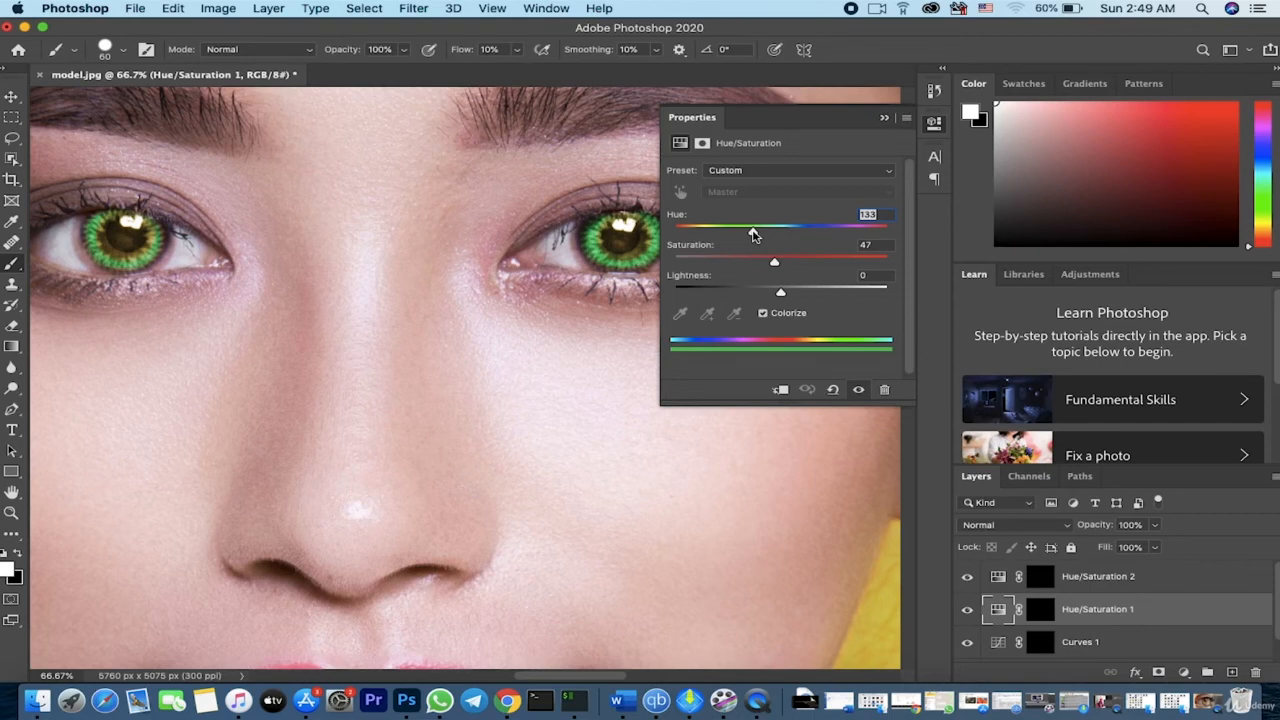
pyautogui.click(884, 120)
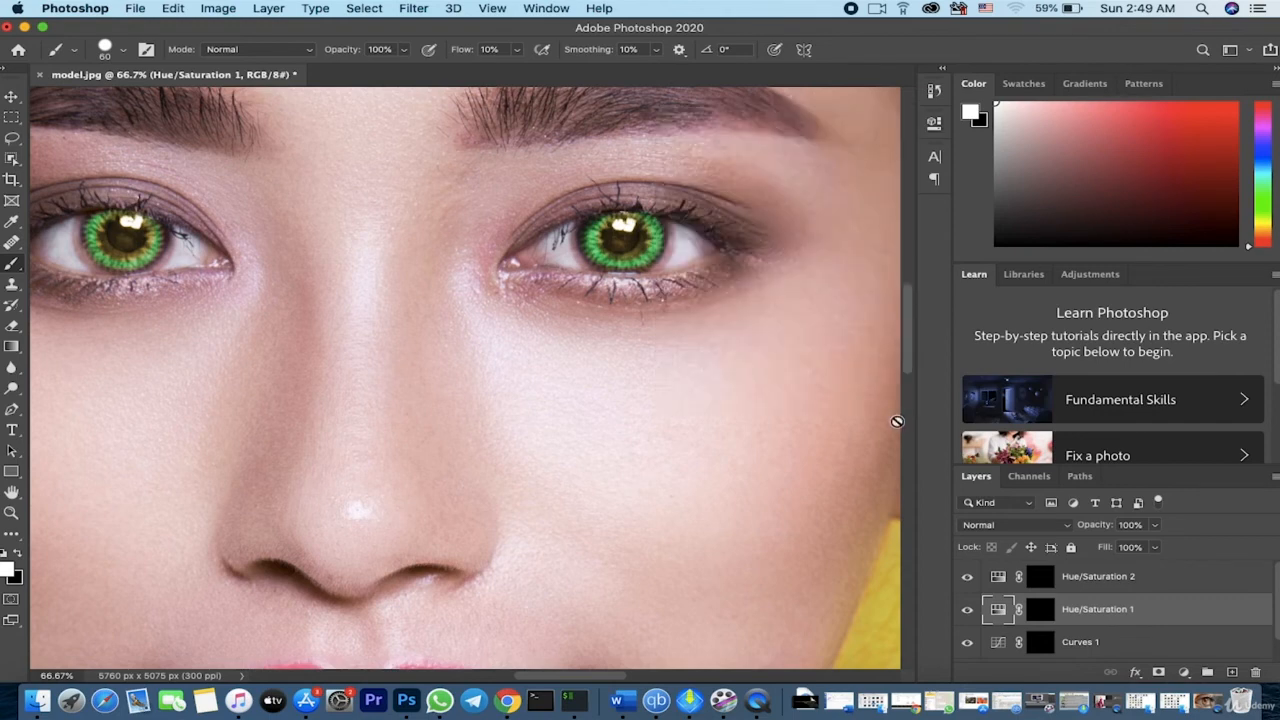
# - Examine the recolored green eyes up close and in the context of the whole face
pyautogui.press('super+minus')
pyautogui.press('super+minus')
pyautogui.press('super+minus')
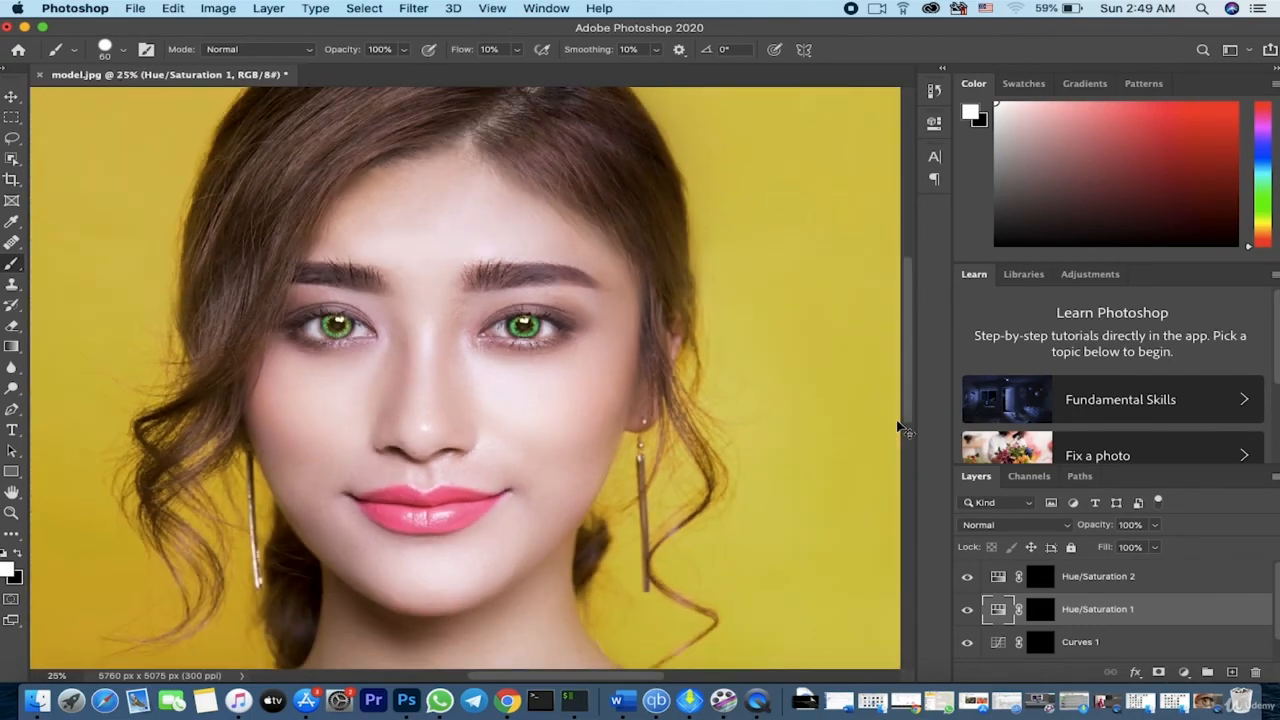
pyautogui.press('super+plus')
pyautogui.press('super+plus')
pyautogui.press('super+plus')
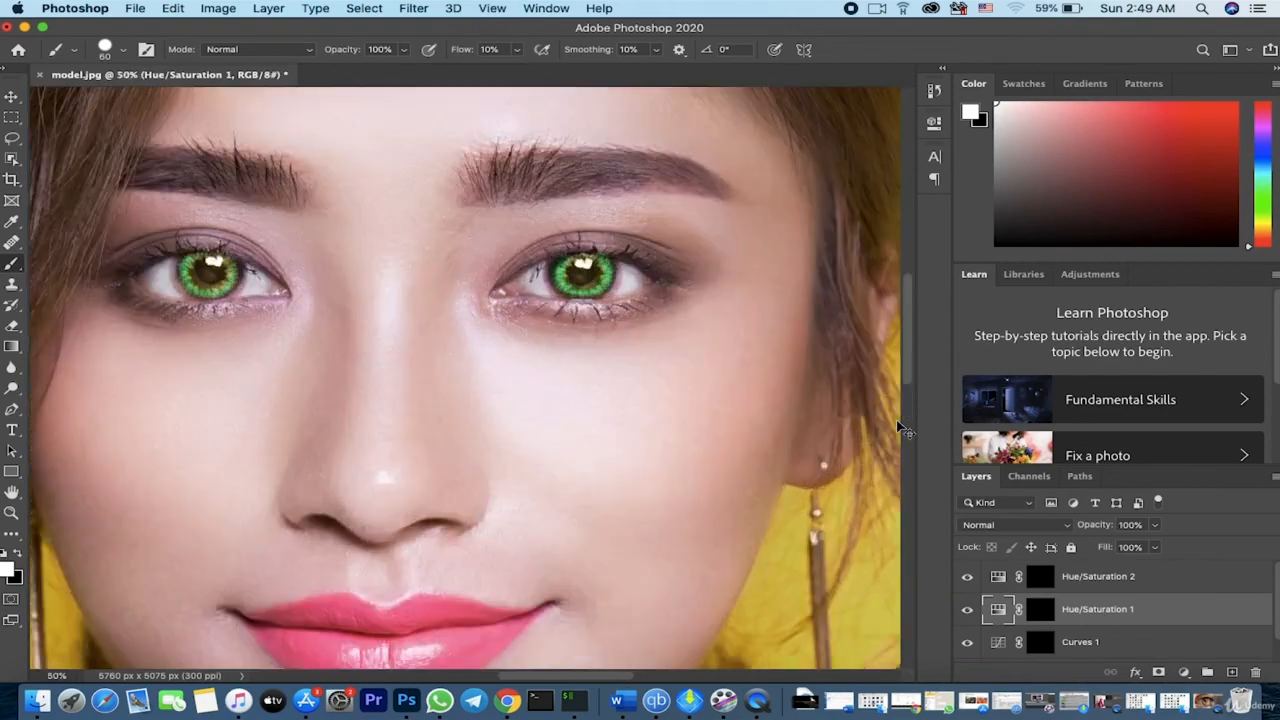
pyautogui.press('super+minus')
pyautogui.press('super+minus')
pyautogui.press('super+plus')
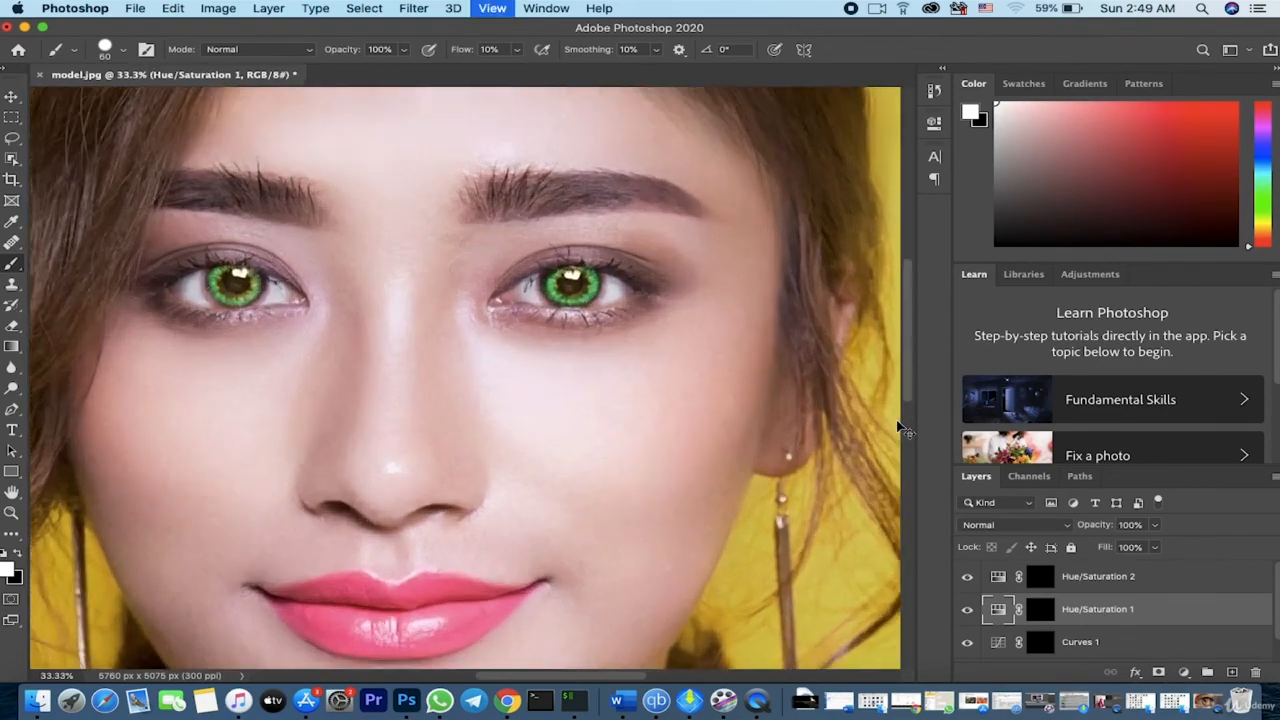
pyautogui.press('super+minus')
pyautogui.press('super+plus')
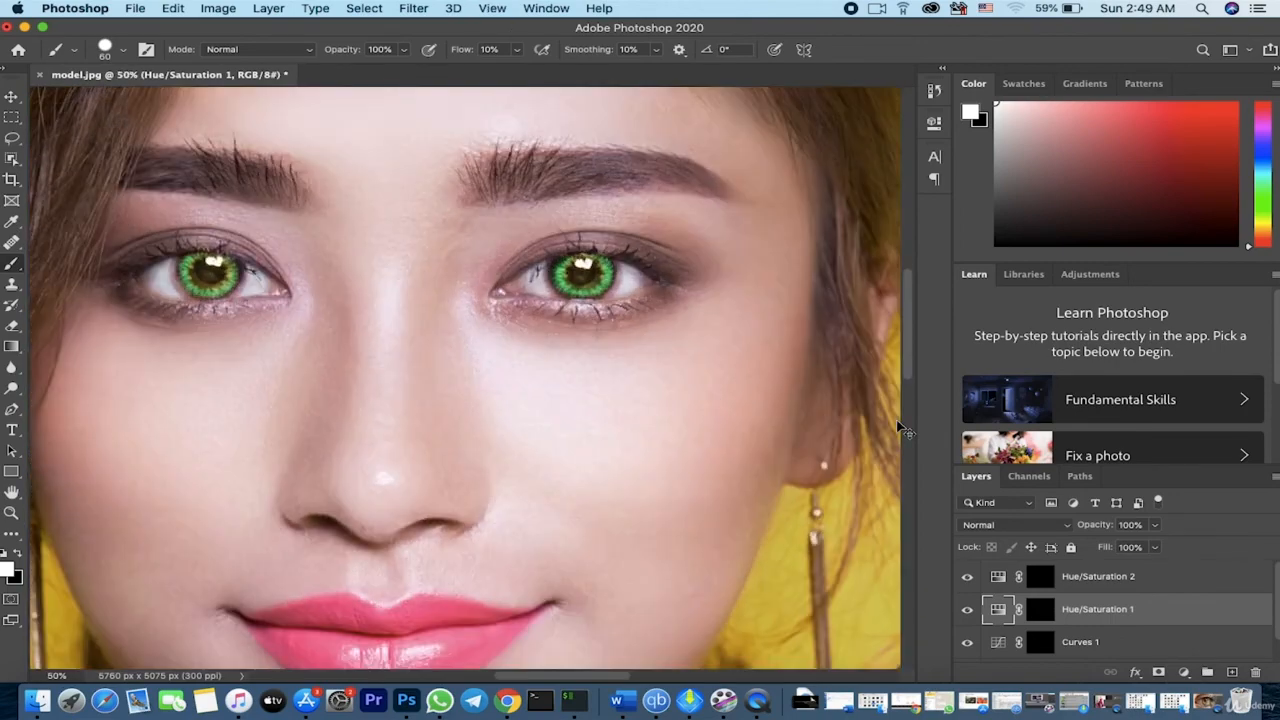
pyautogui.press('super+minus')
pyautogui.press('super+plus')
pyautogui.press('super+minus')
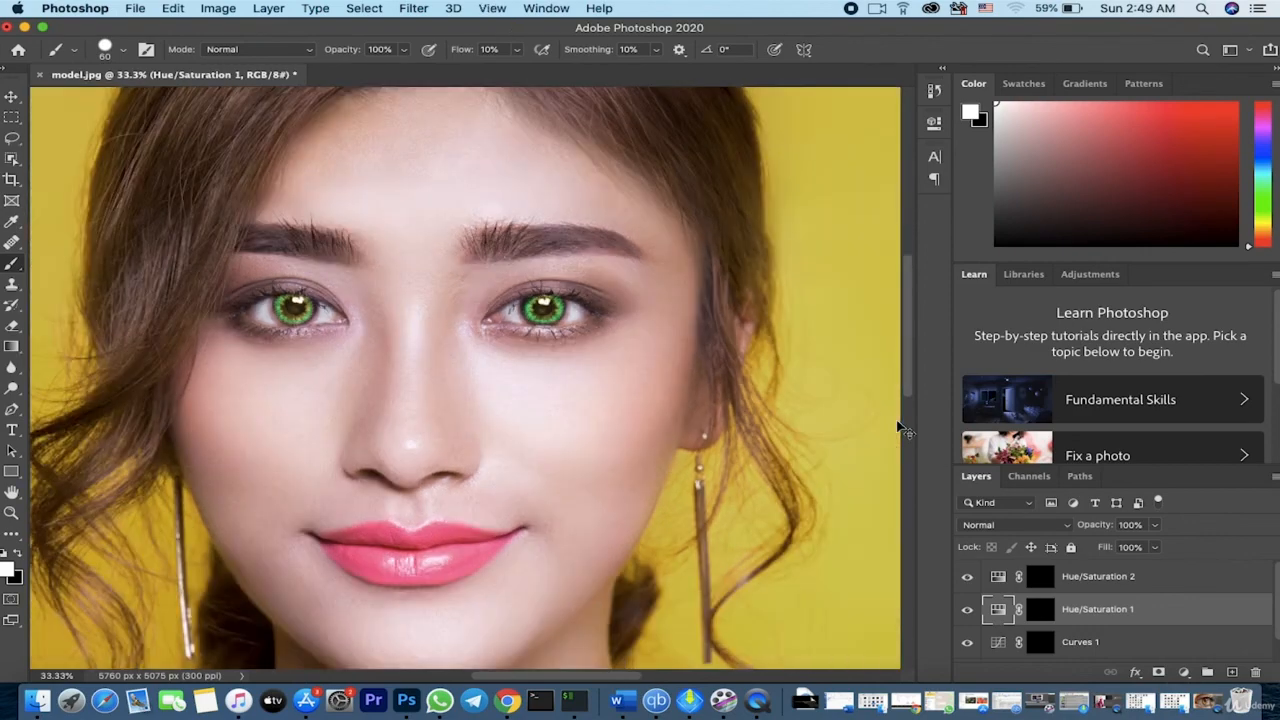
pyautogui.press('super+plus')
pyautogui.press('super+minus')
pyautogui.press('super+minus')
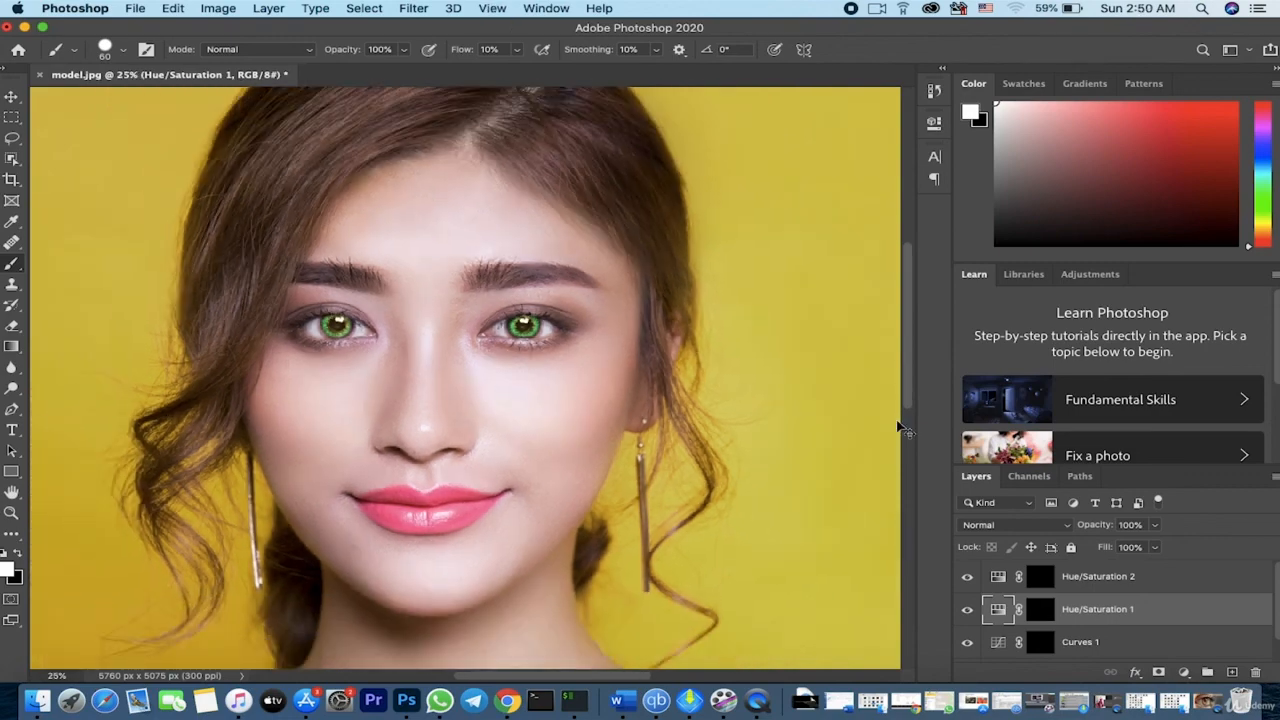